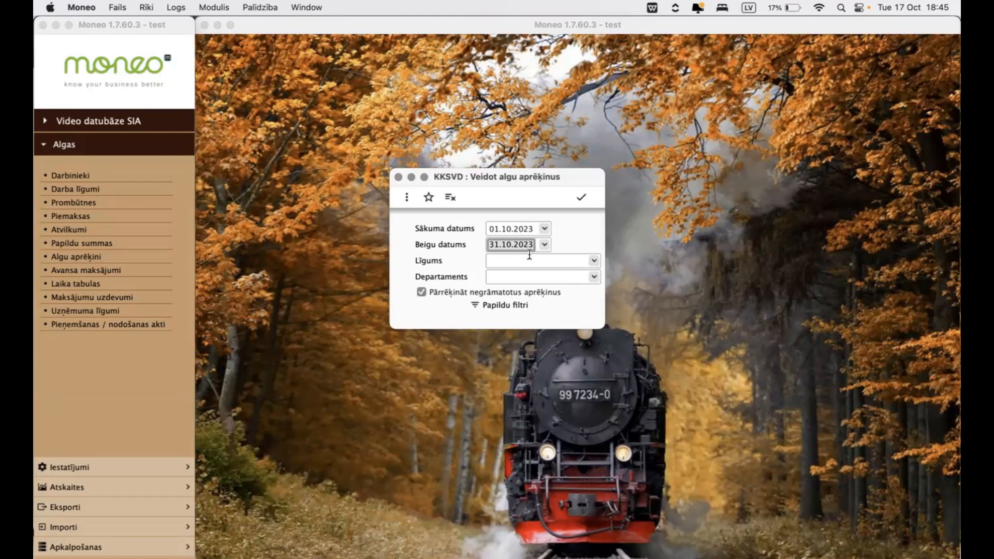
- Generate the salary calculations for 01.10.2023–31.10.2023 with no contract or department filter, and decline the result report
{"action": "left_click", "coordinate": [529, 257]}
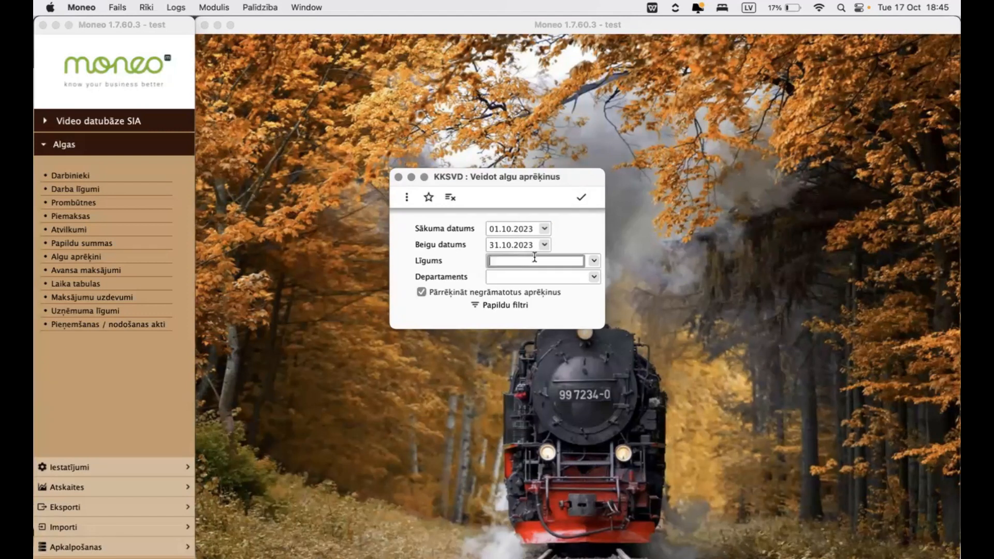
{"action": "left_click", "coordinate": [593, 263]}
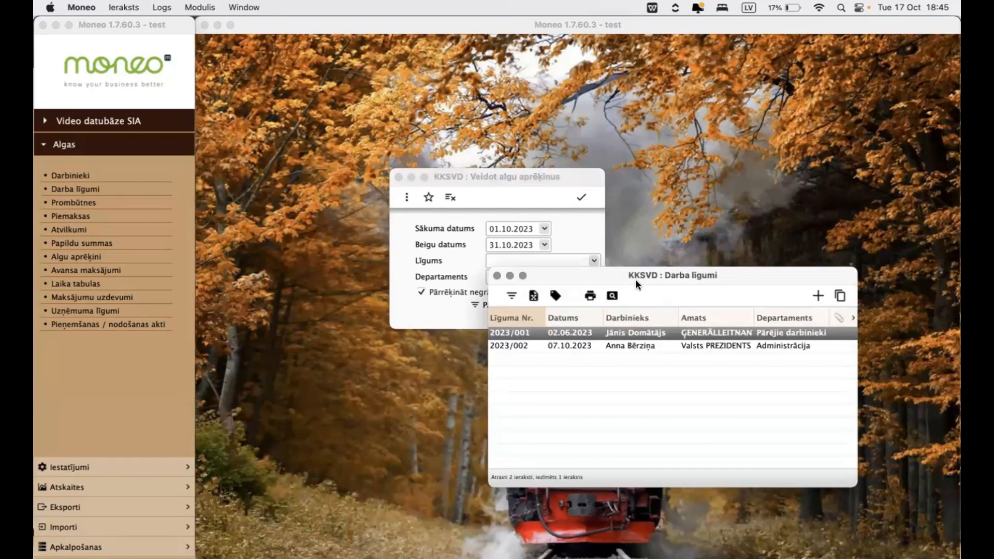
{"action": "left_click", "coordinate": [497, 276]}
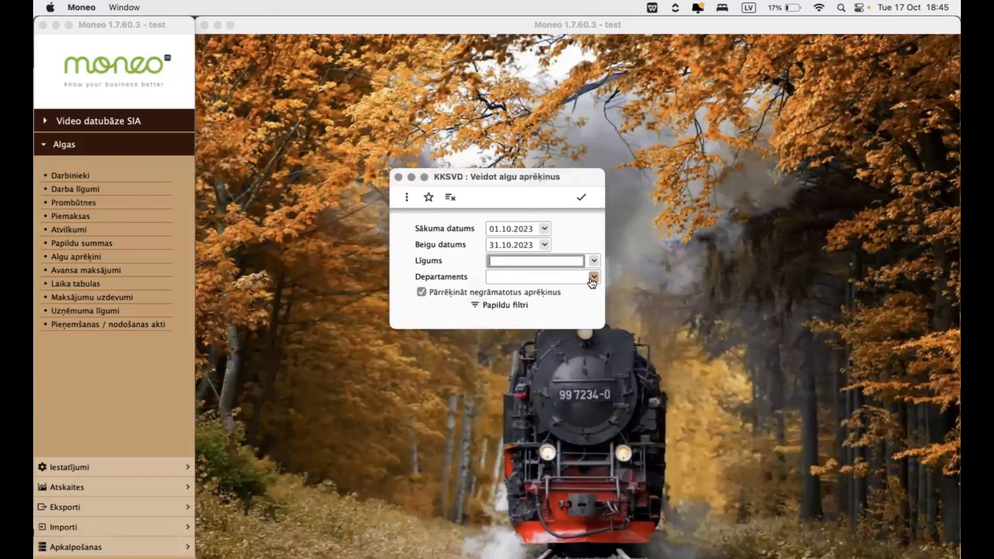
{"action": "left_click", "coordinate": [592, 278]}
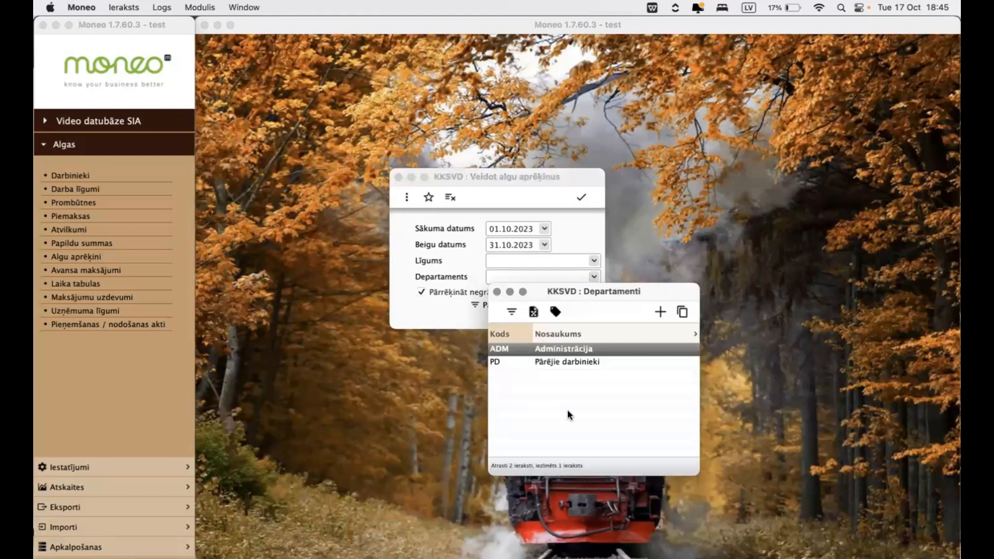
{"action": "left_click", "coordinate": [497, 293]}
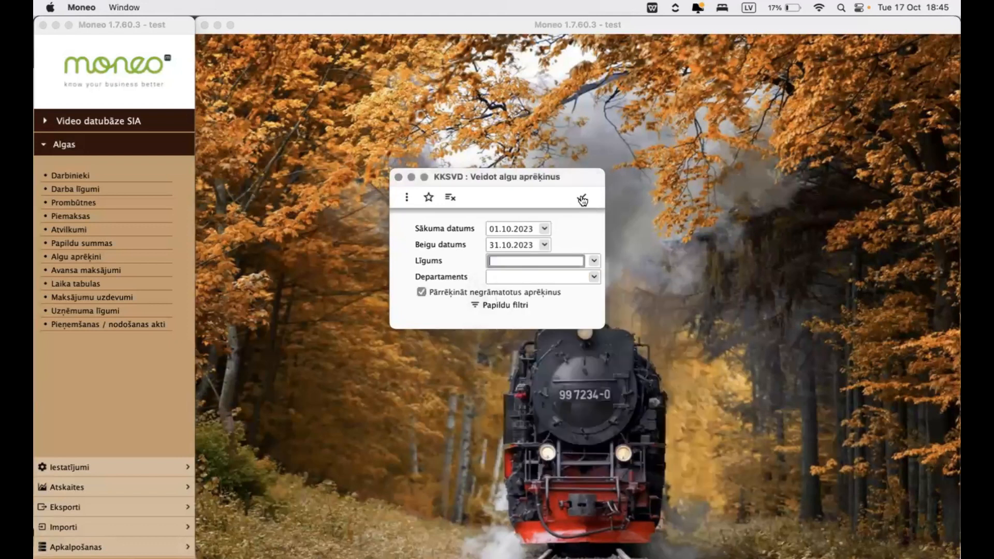
{"action": "left_click", "coordinate": [582, 199]}
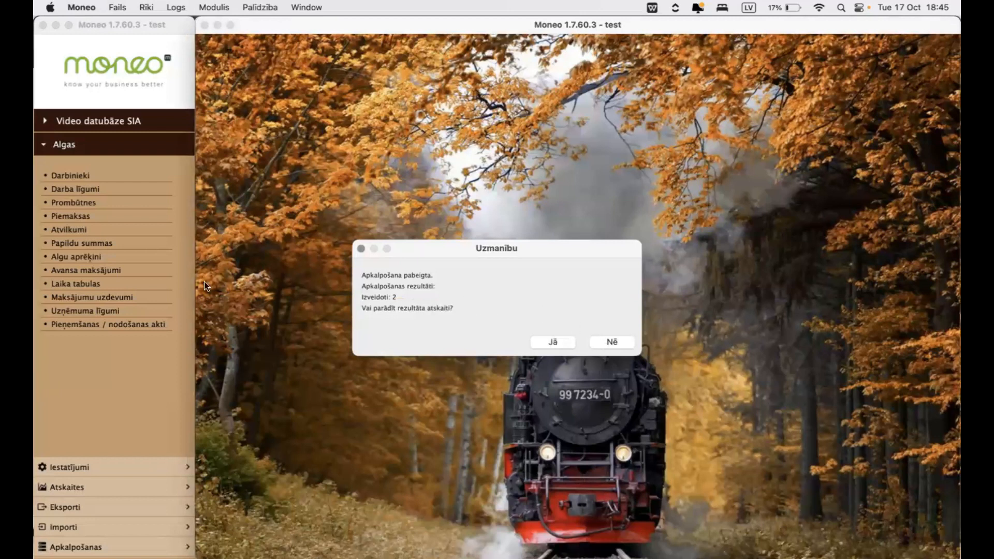
{"action": "left_click", "coordinate": [625, 345]}
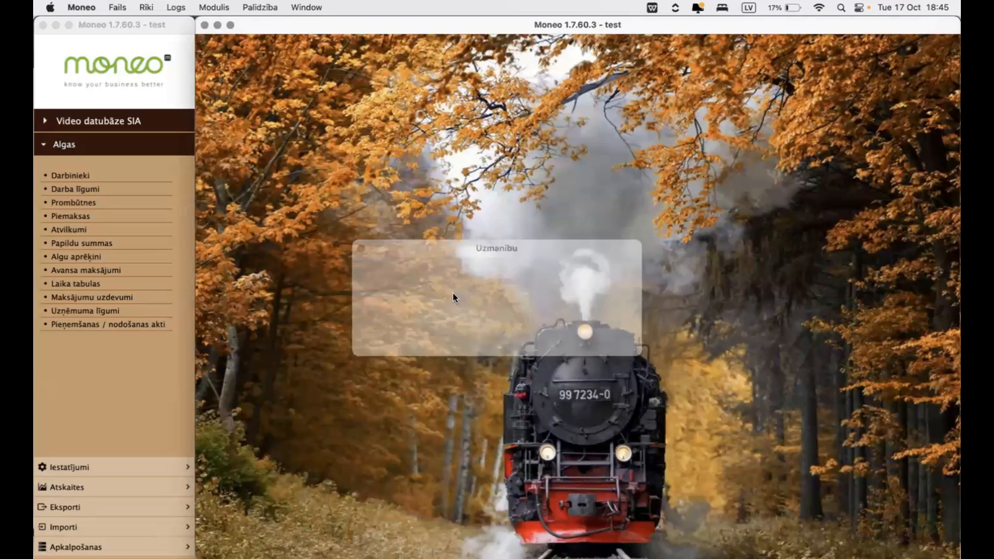
- Open the October 2023 salary calculation for contract 2023/002 and view its summary amounts
{"action": "left_click", "coordinate": [88, 257]}
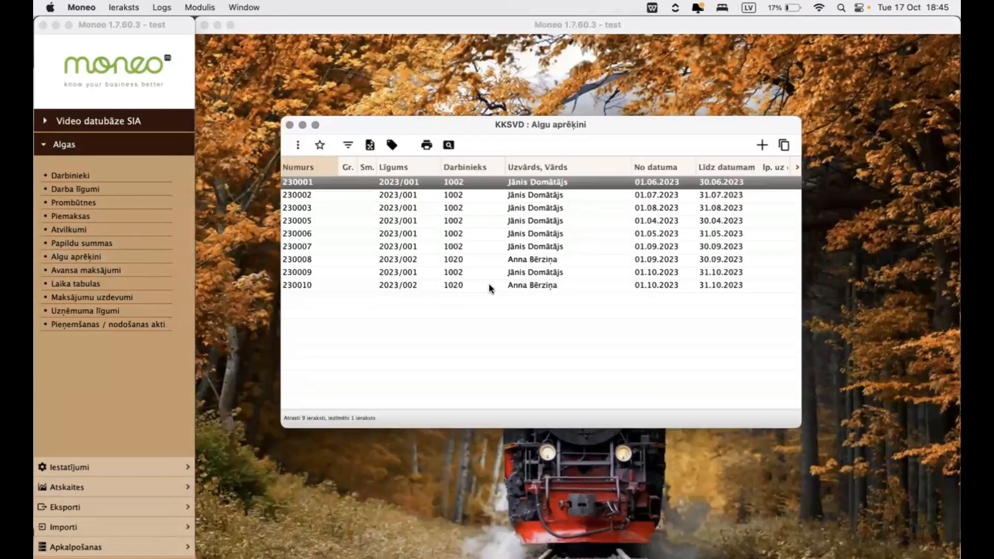
{"action": "left_click", "coordinate": [495, 286]}
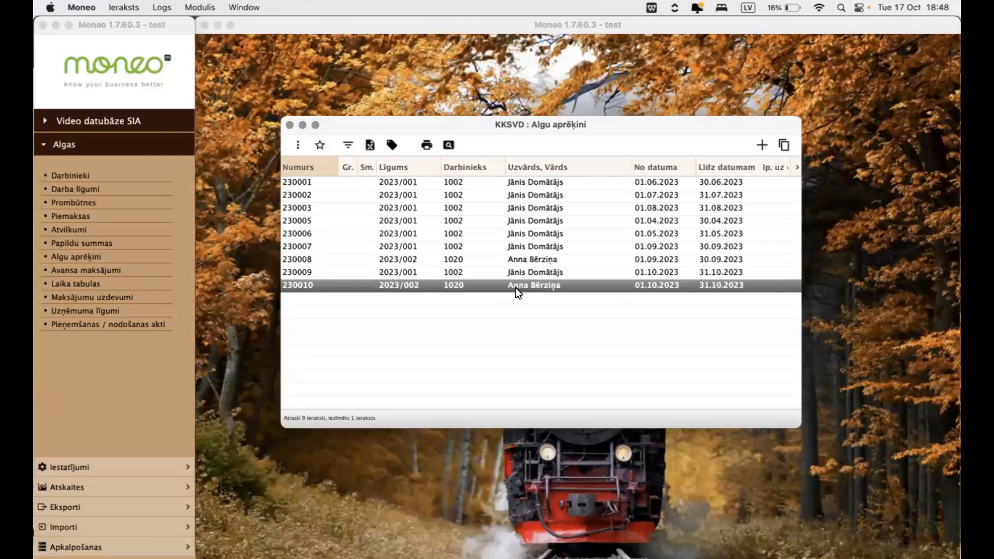
{"action": "double_click", "coordinate": [516, 286]}
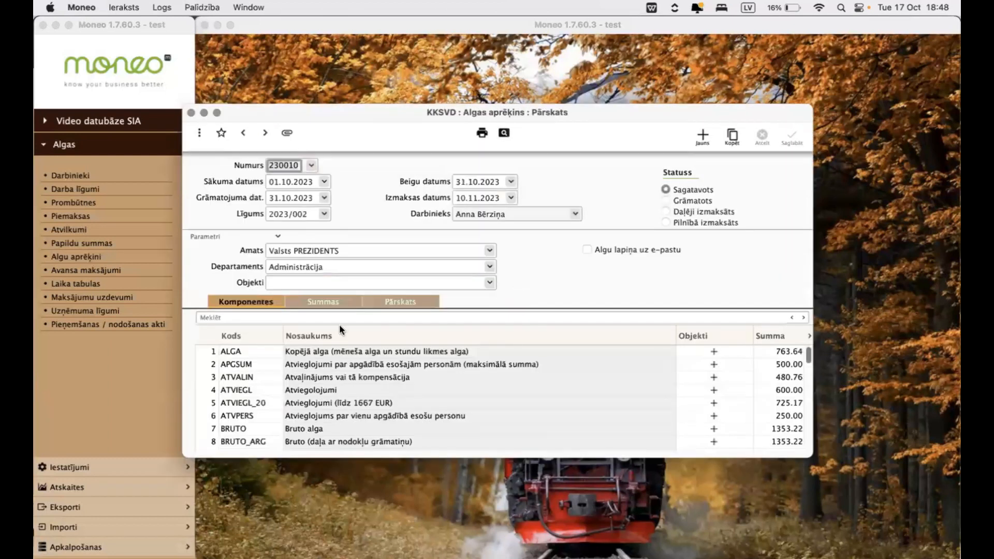
{"action": "left_click", "coordinate": [320, 305]}
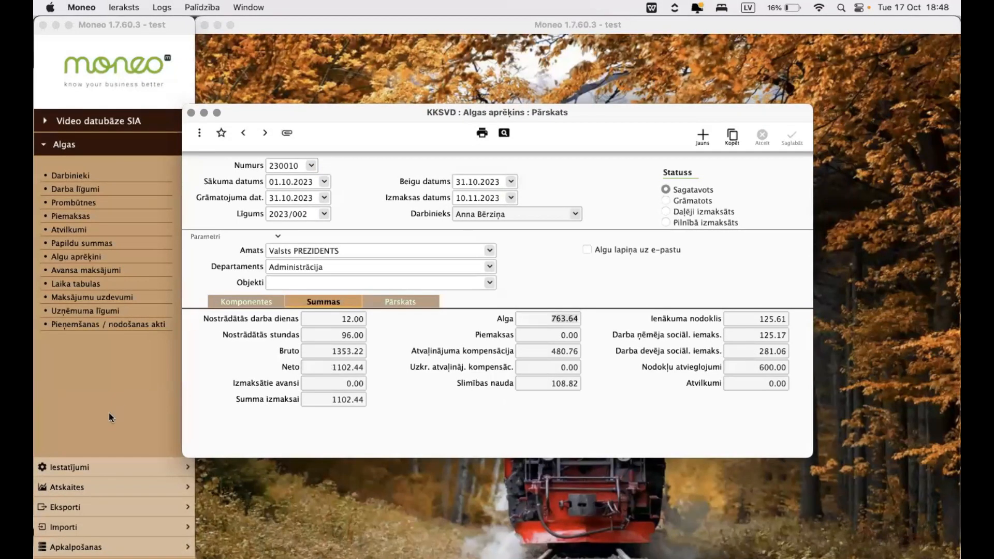
- Start the Algas aprēķinu / izmaksu saraksts report and set its period to 01.10.2023–31.10.2023
{"action": "left_click", "coordinate": [69, 487]}
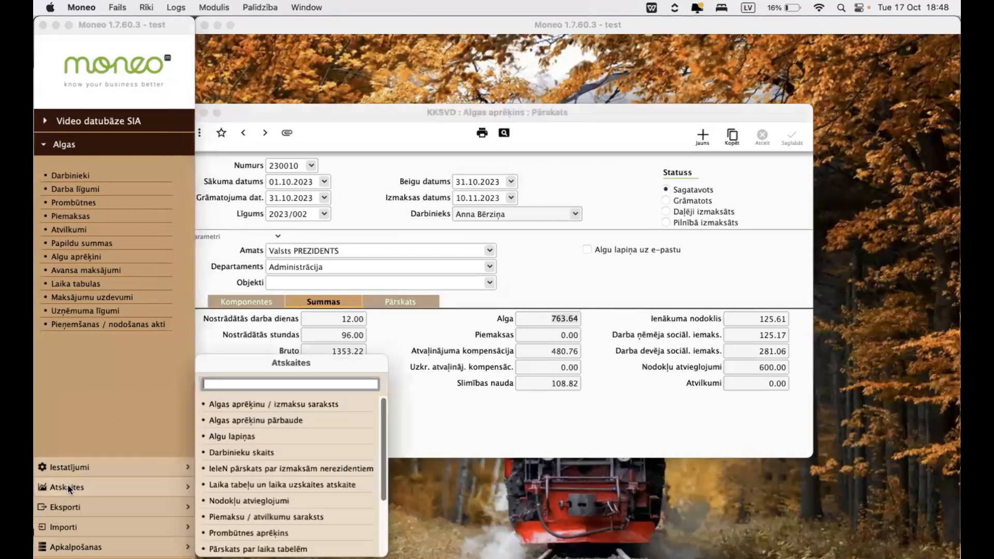
{"action": "left_click", "coordinate": [253, 407]}
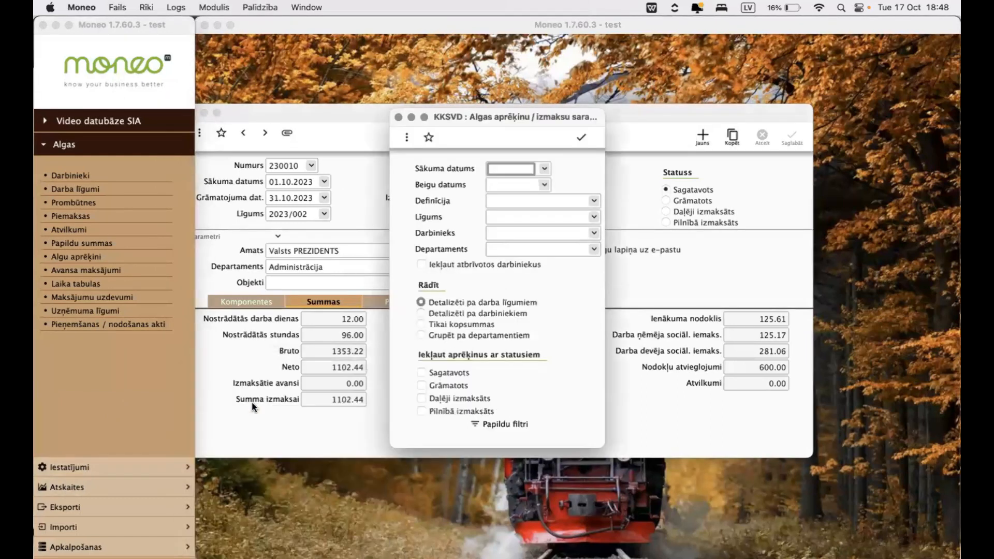
{"action": "type", "text": "01.10.2023"}
{"action": "key", "text": "Tab"}
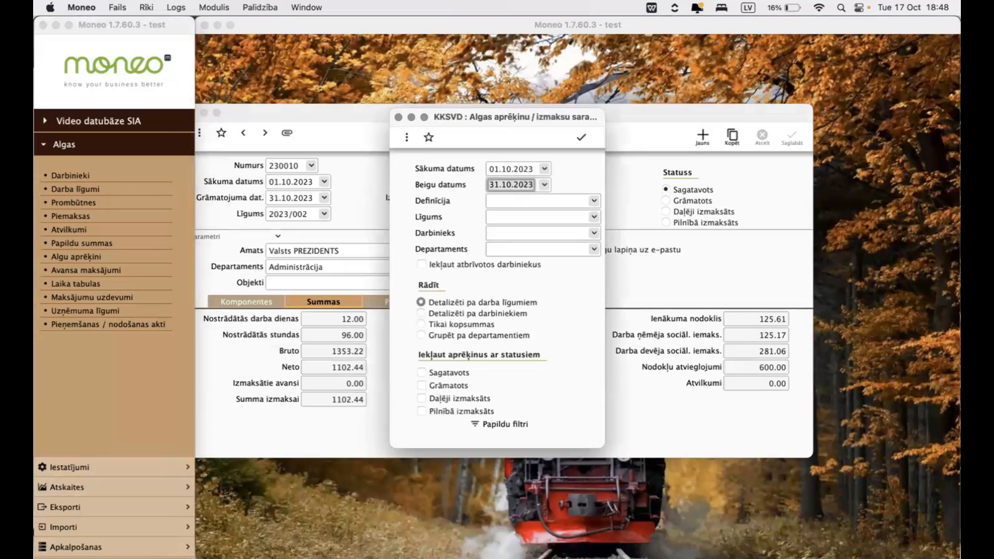
{"action": "key", "text": "Tab"}
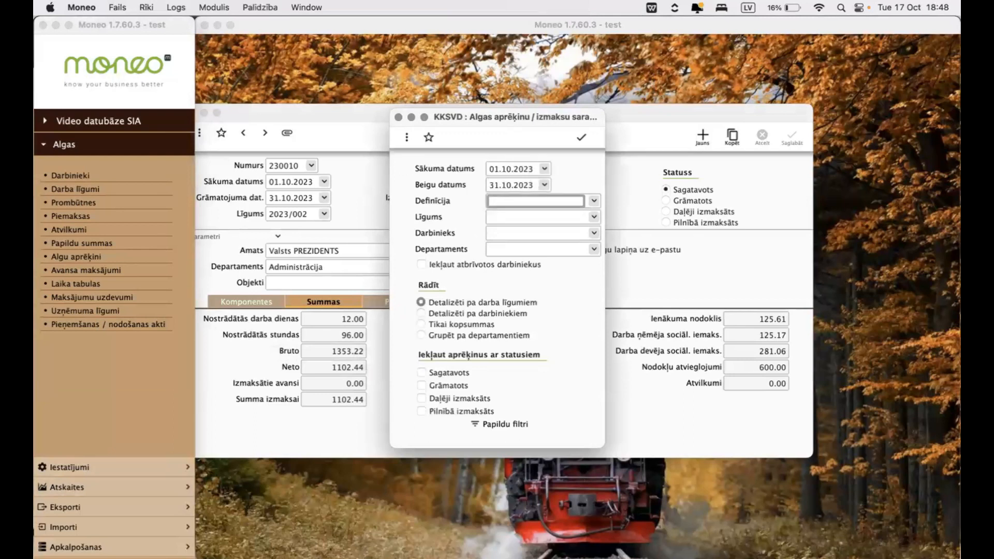
- Choose the PILNAIS definition for the report, run it, and widen the report window to show every column
{"action": "key", "text": "super+Return"}
{"action": "key", "text": "Down"}
{"action": "key", "text": "Down"}
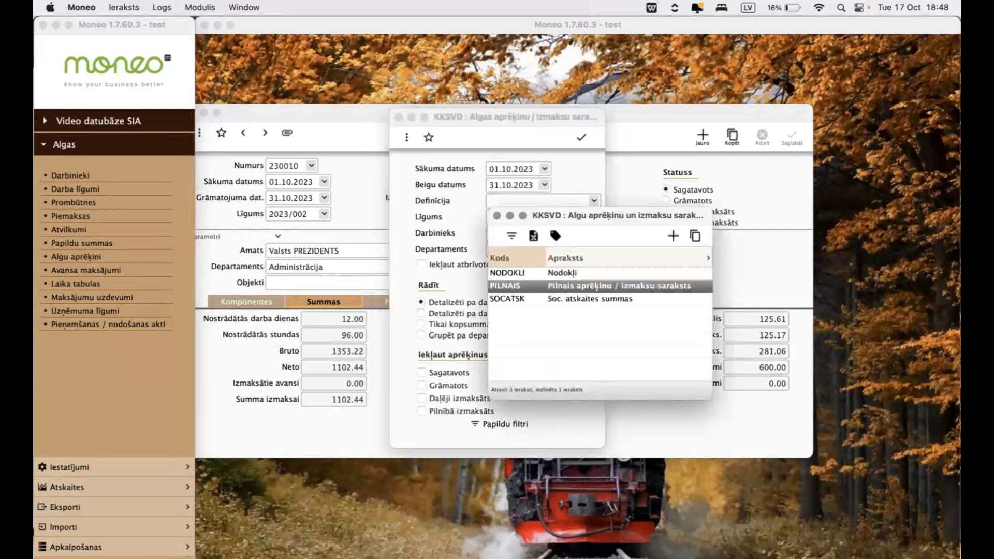
{"action": "key", "text": "Return"}
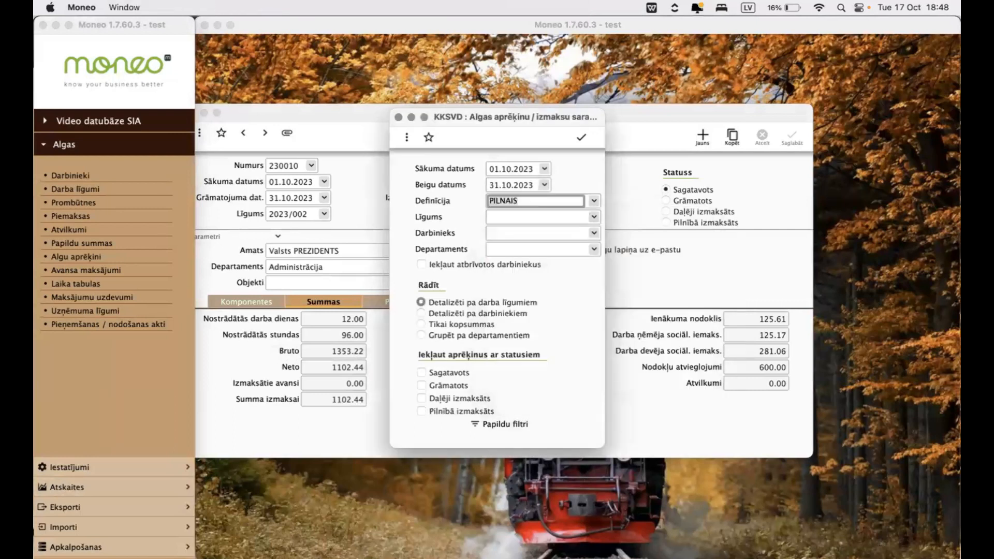
{"action": "left_click", "coordinate": [580, 138]}
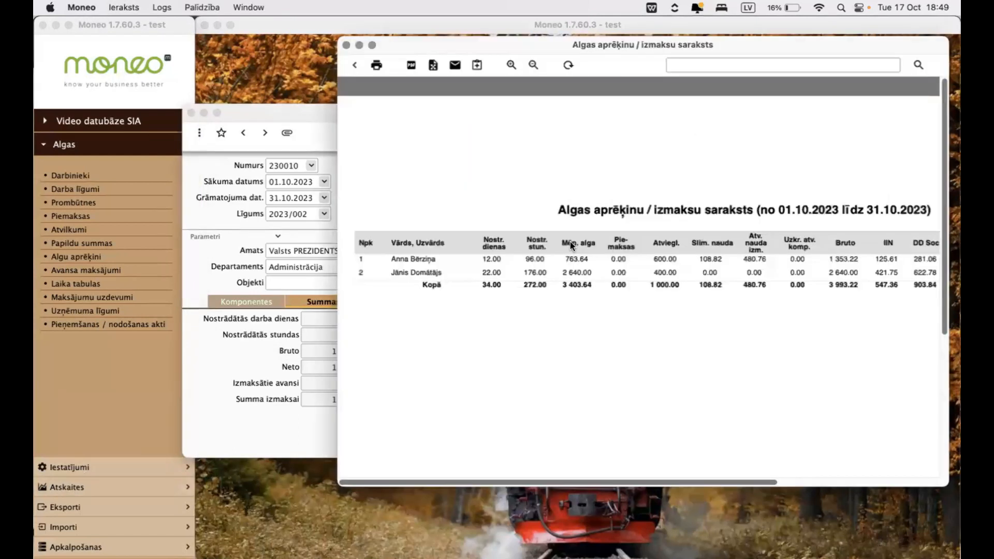
{"action": "left_click_drag", "start_coordinate": [768, 46], "coordinate": [514, 51]}
{"action": "left_click_drag", "start_coordinate": [694, 431], "coordinate": [922, 415]}
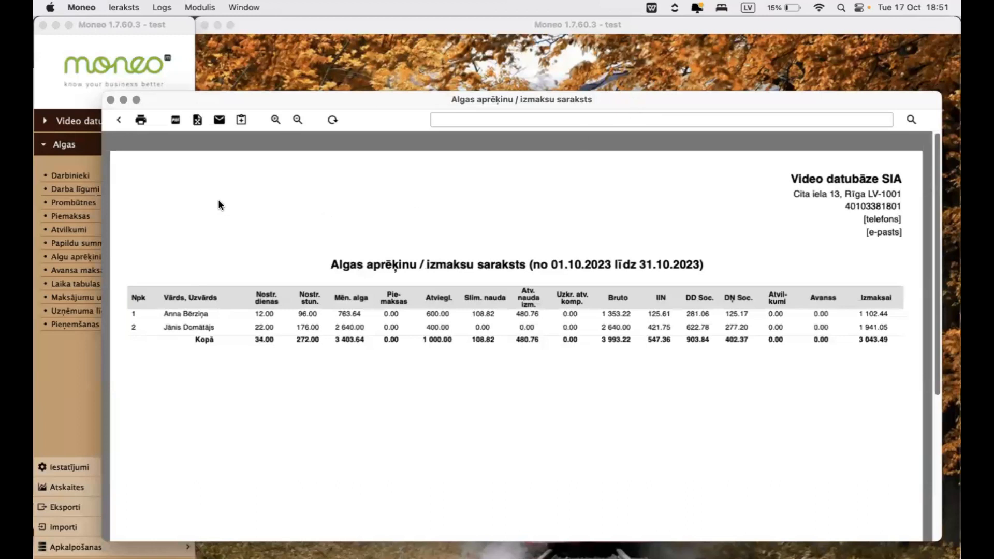
- Try setting the status of contract 2023/002's October calculation to Grāmatots, discard the change and close the record
{"action": "left_click", "coordinate": [79, 257]}
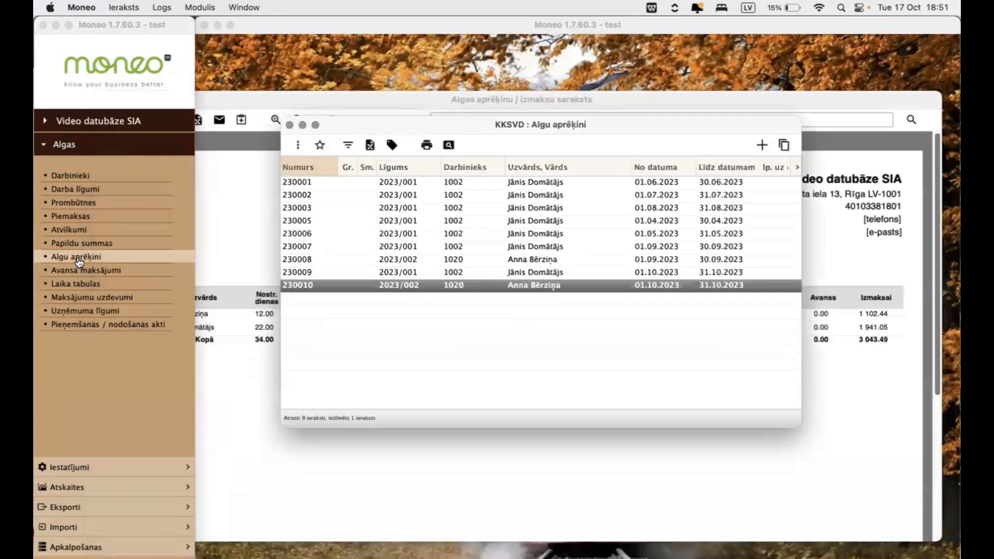
{"action": "double_click", "coordinate": [579, 285]}
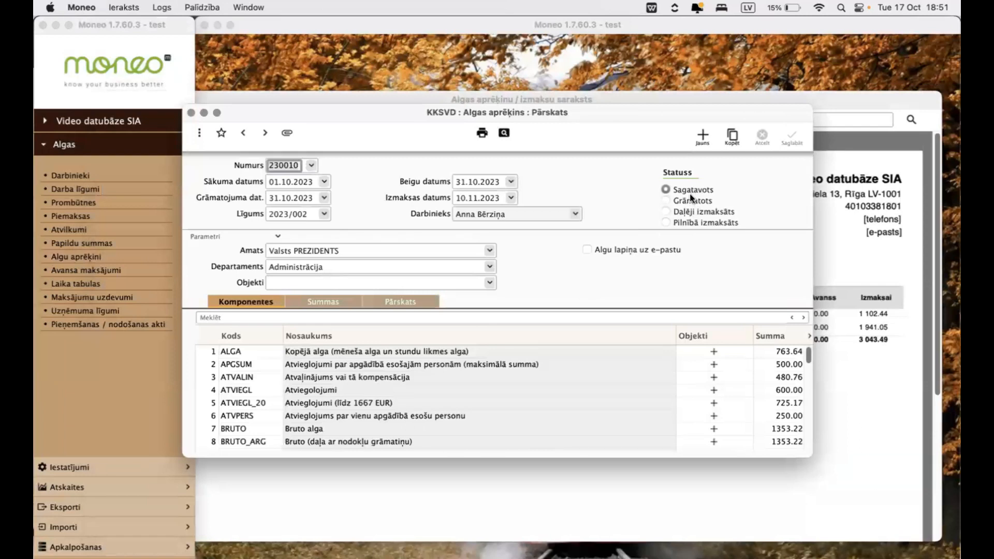
{"action": "left_click", "coordinate": [685, 200]}
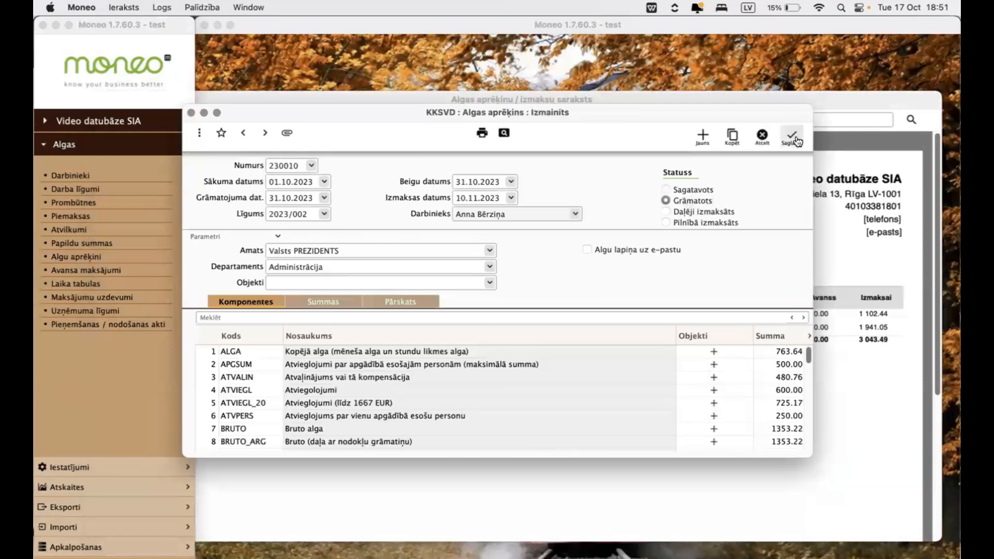
{"action": "left_click", "coordinate": [761, 136]}
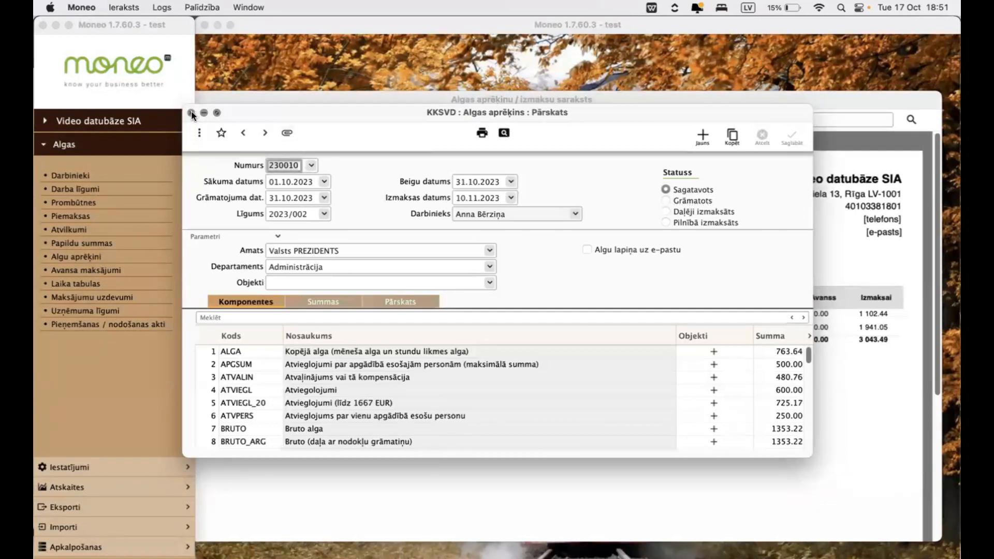
{"action": "left_click", "coordinate": [192, 112]}
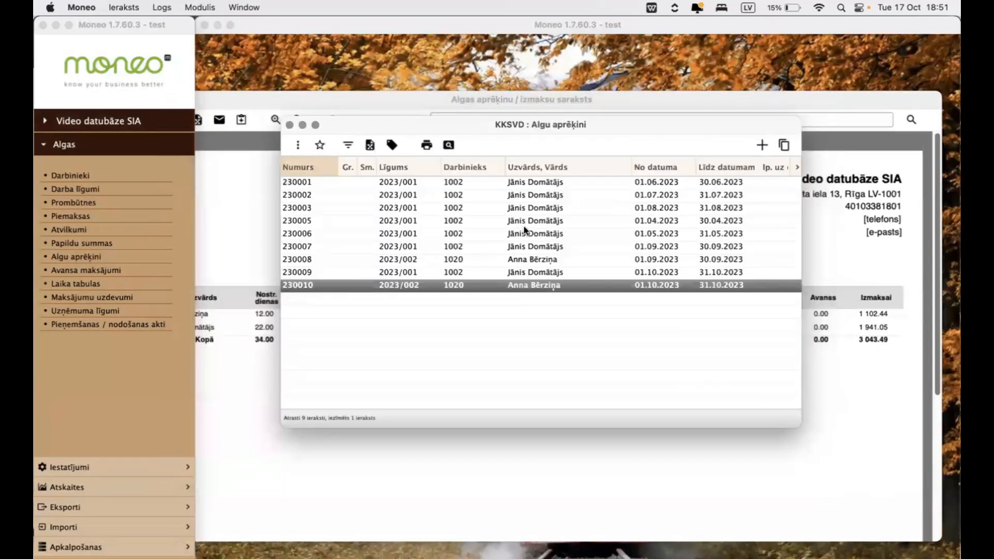
- Select both October 2023 salary calculations in the list and view the actions available for them
{"action": "left_click", "coordinate": [551, 274], "text": "shift"}
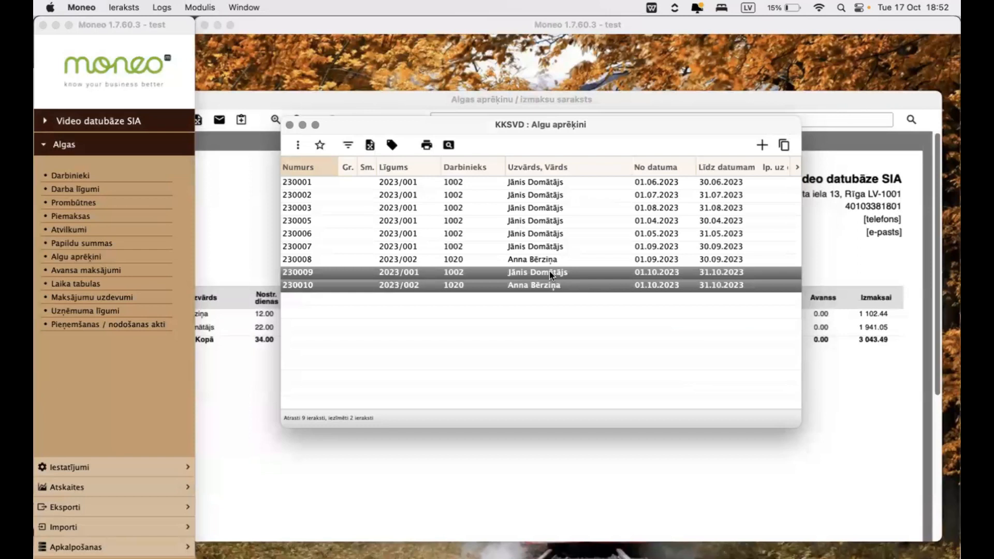
{"action": "right_click", "coordinate": [550, 274]}
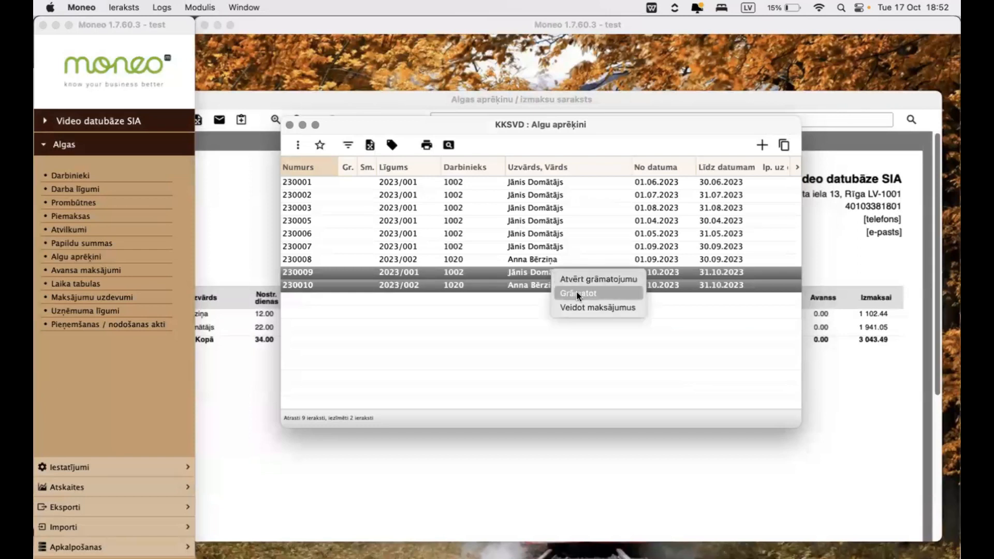
{"action": "left_click", "coordinate": [427, 267]}
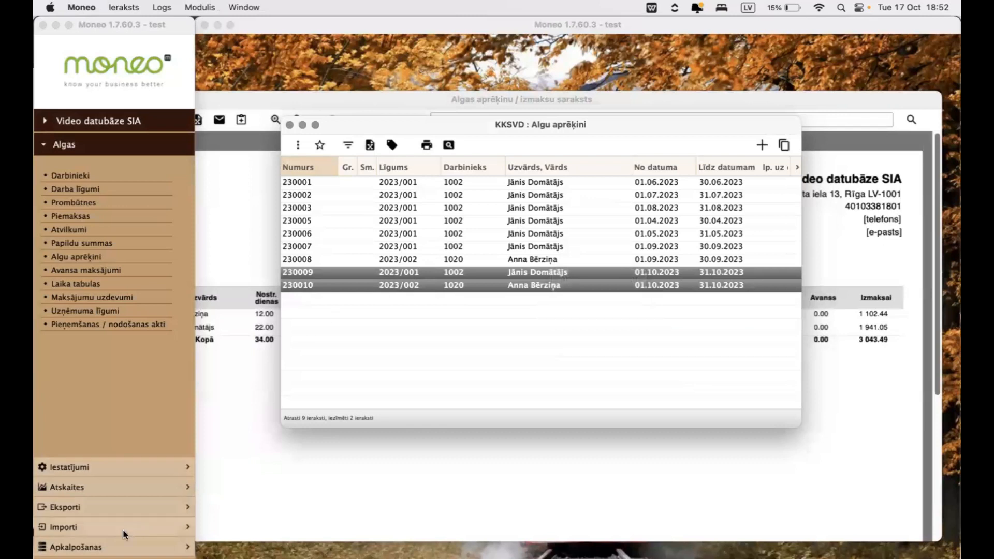
- Start the Grāmatot algu aprēķinus routine and set its period to 01.10.2023–31.10.2023
{"action": "left_click", "coordinate": [114, 548]}
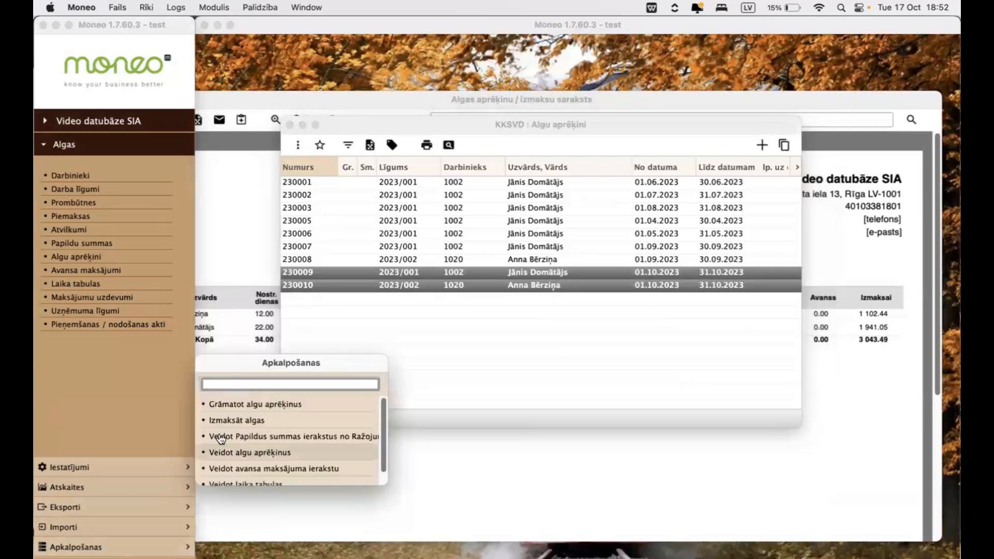
{"action": "left_click", "coordinate": [267, 404]}
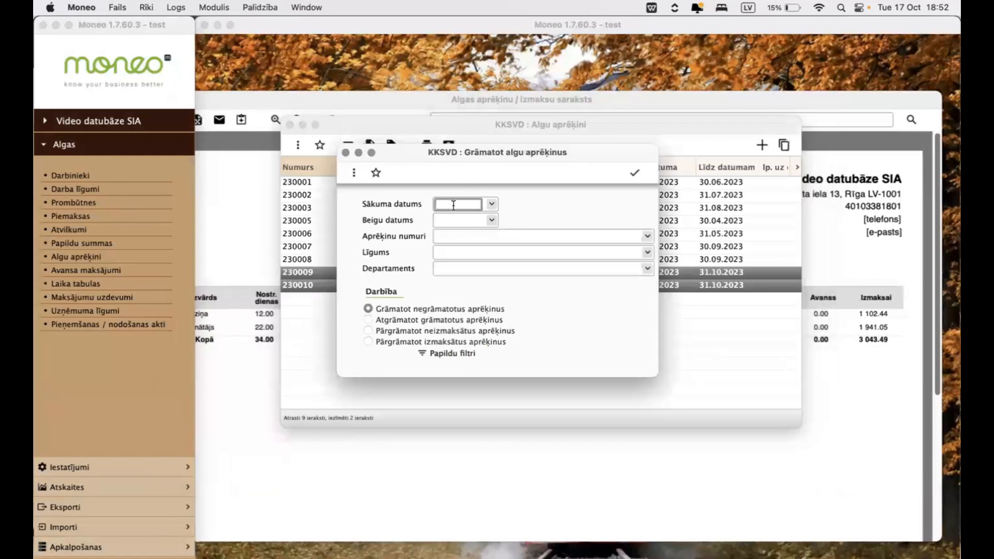
{"action": "type", "text": "01.10.2023"}
{"action": "key", "text": "Tab"}
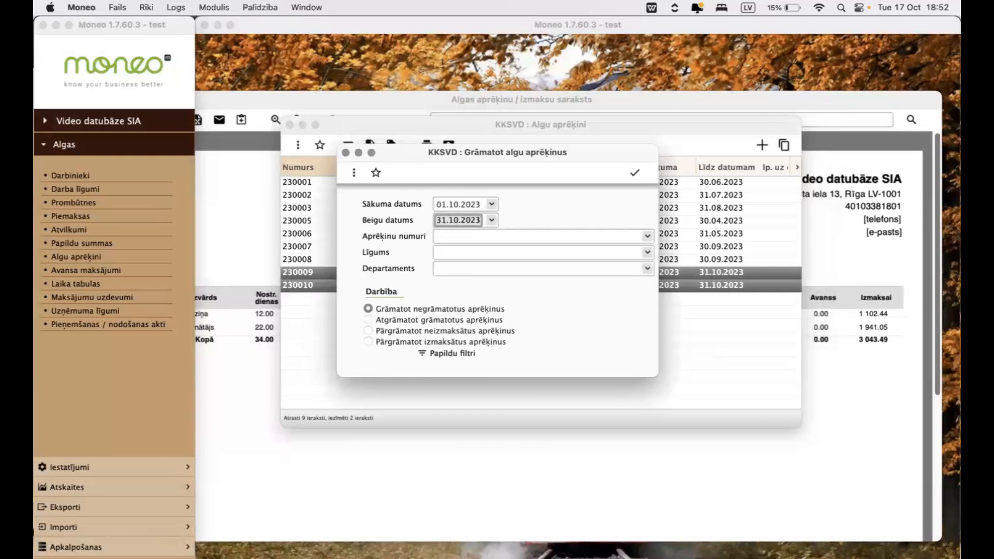
{"action": "key", "text": "Tab"}
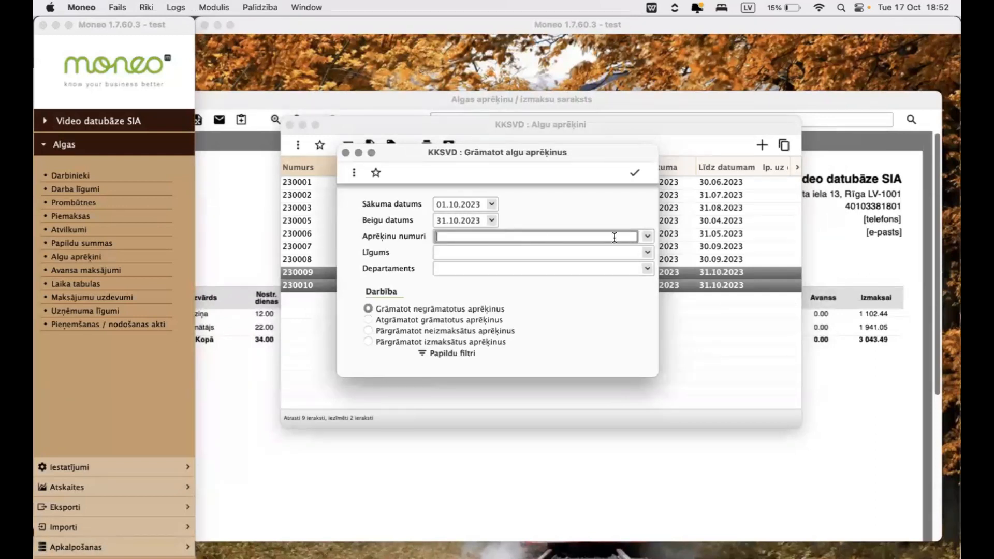
- Post the unposted calculations for the period without filtering by calculation number, and acknowledge the completion notice
{"action": "left_click", "coordinate": [651, 236]}
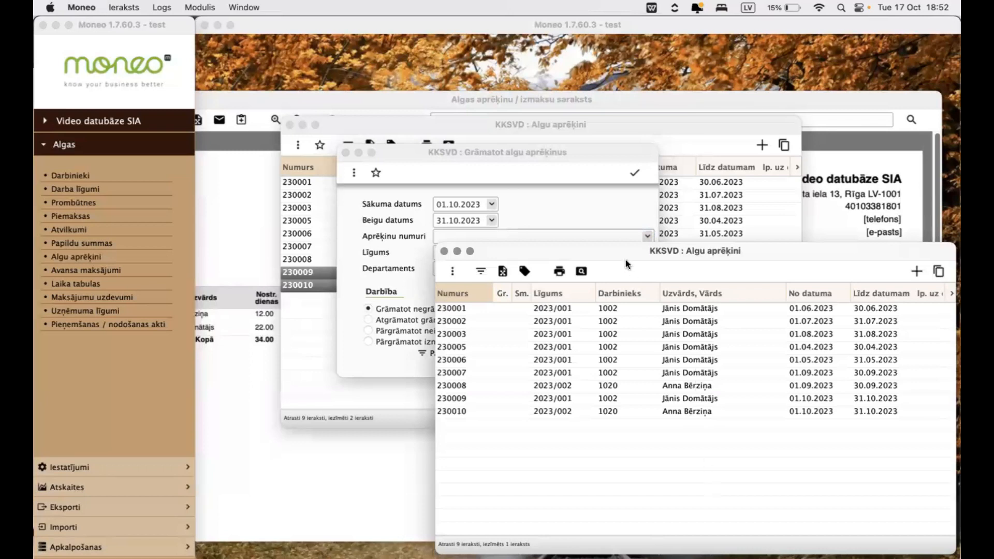
{"action": "left_click", "coordinate": [444, 250]}
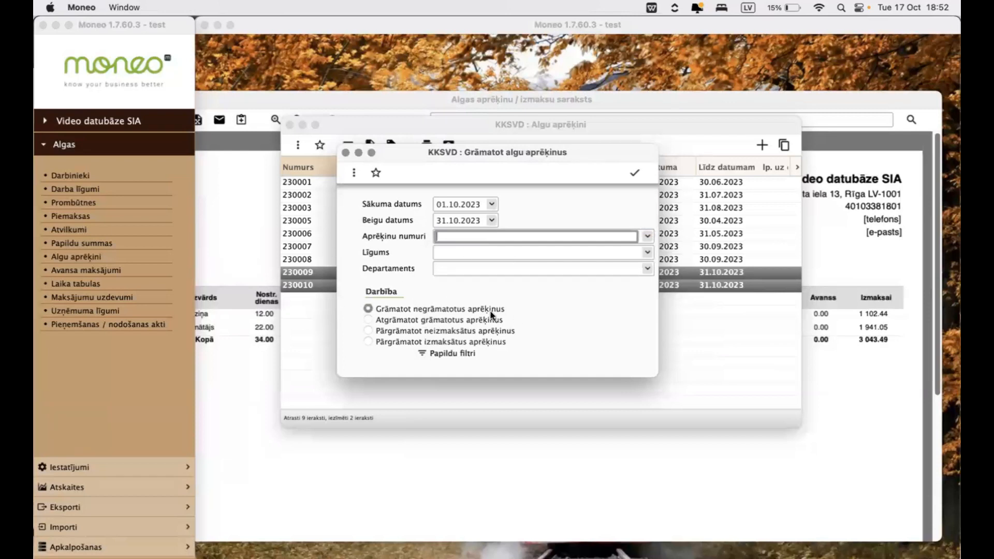
{"action": "left_click", "coordinate": [636, 175]}
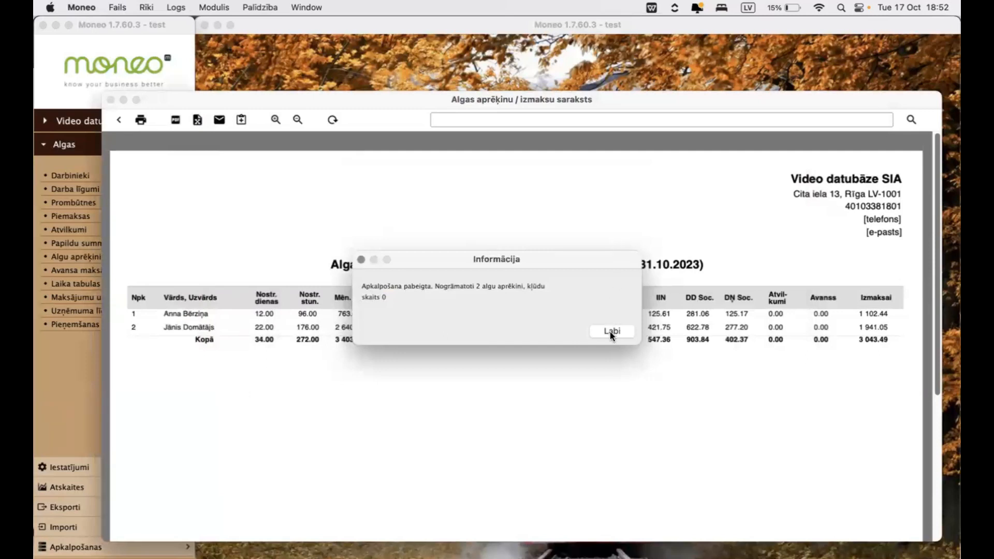
{"action": "left_click", "coordinate": [610, 331]}
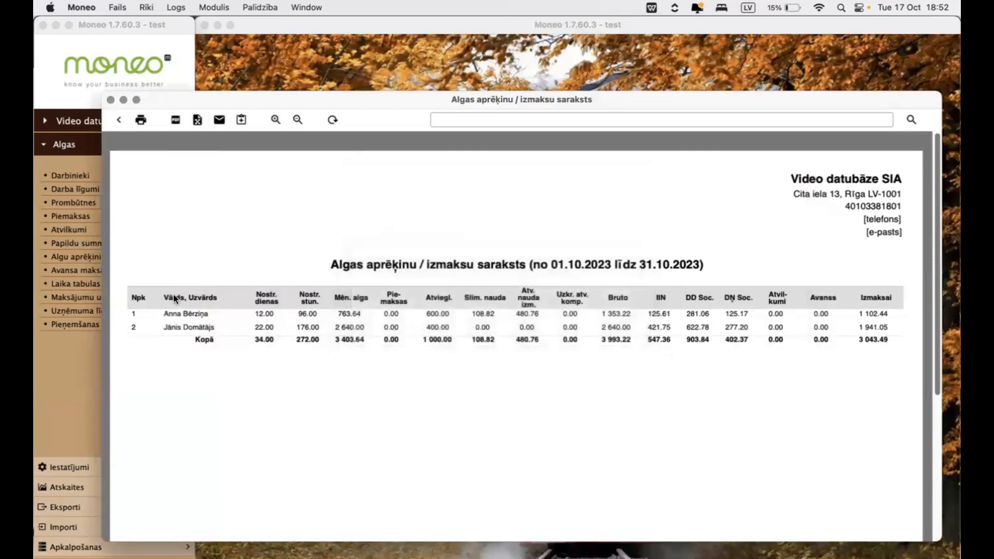
- Bring up the list of salary calculations (Algu aprēķini) again from the payroll module
{"action": "left_click", "coordinate": [77, 256]}
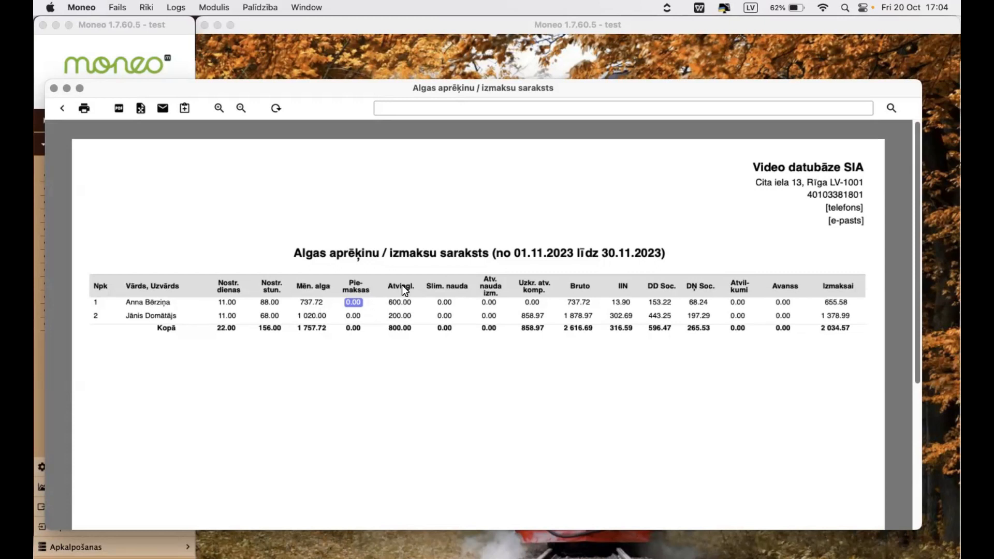
{"action": "left_click", "coordinate": [153, 45]}
{"action": "left_click", "coordinate": [95, 255]}
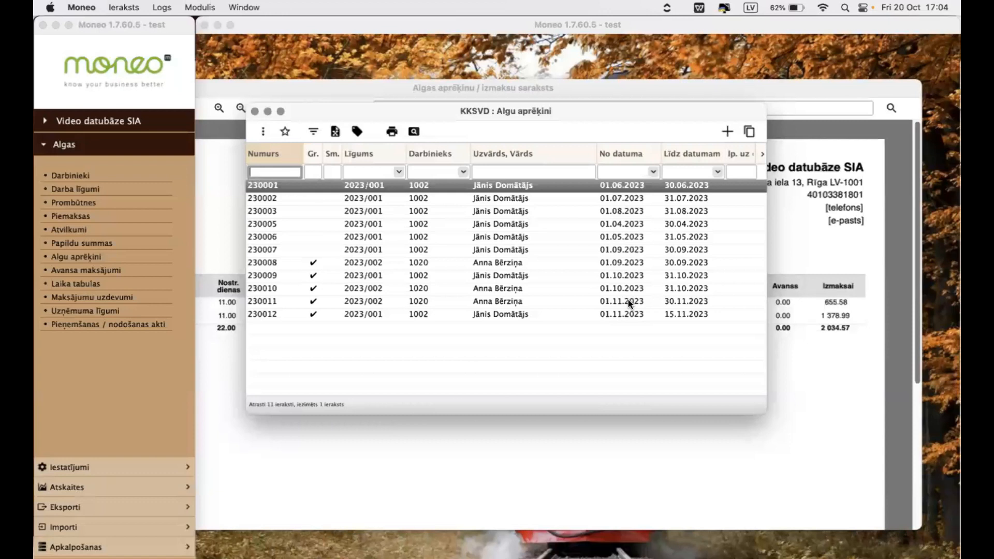
- Try setting the status of November calculation 230011 to Sagatavots, discard the change and close the record
{"action": "double_click", "coordinate": [629, 301]}
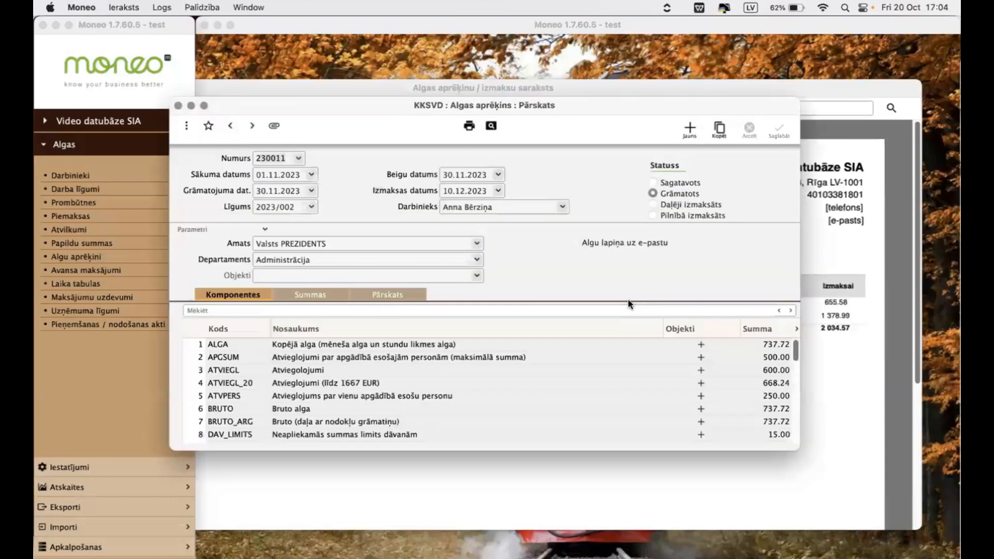
{"action": "left_click", "coordinate": [683, 183]}
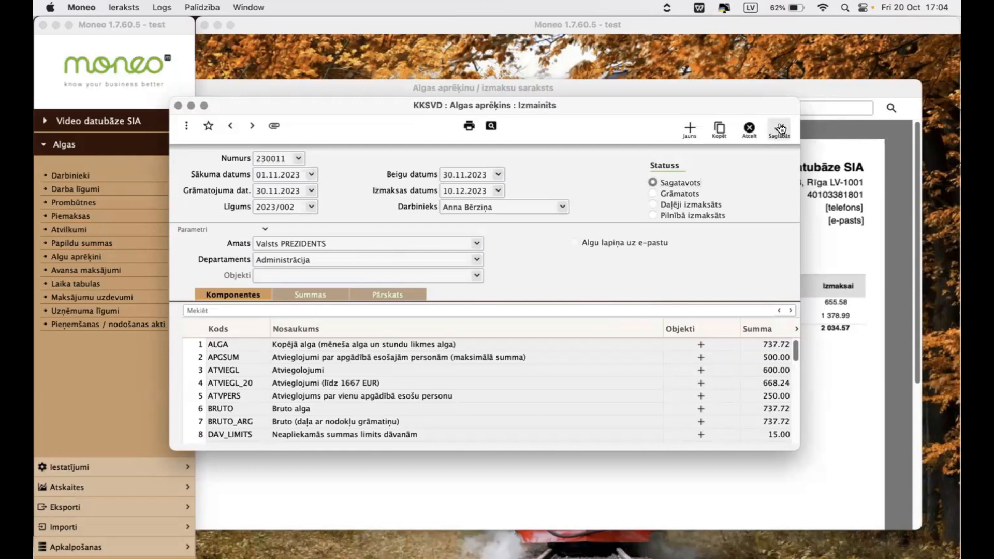
{"action": "left_click", "coordinate": [749, 129]}
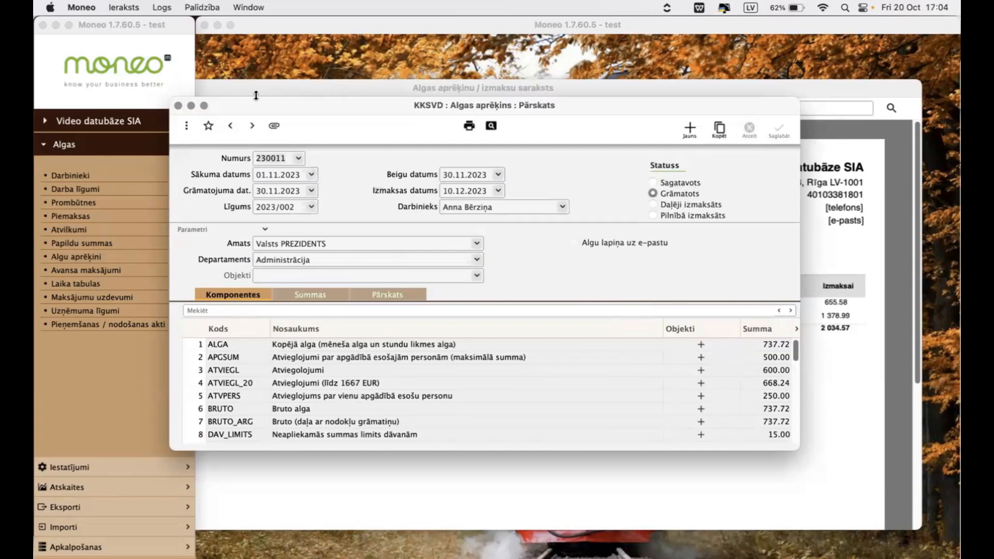
{"action": "left_click", "coordinate": [177, 105]}
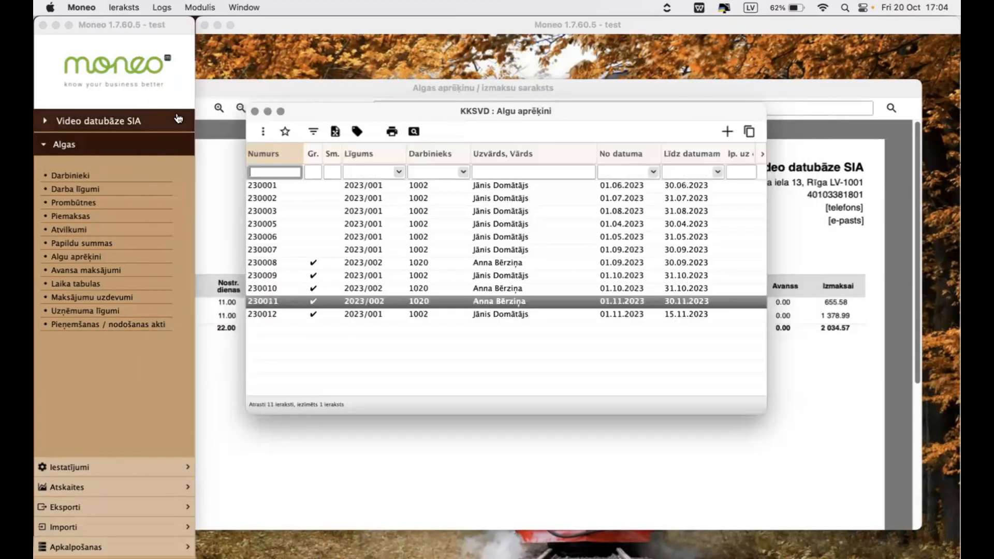
- Start the Grāmatot algu aprēķinus routine with period 01.11.2023–30.11.2023, calculation 230011 and the action Atgrāmatot grāmatotus aprēķinus
{"action": "left_click", "coordinate": [102, 549]}
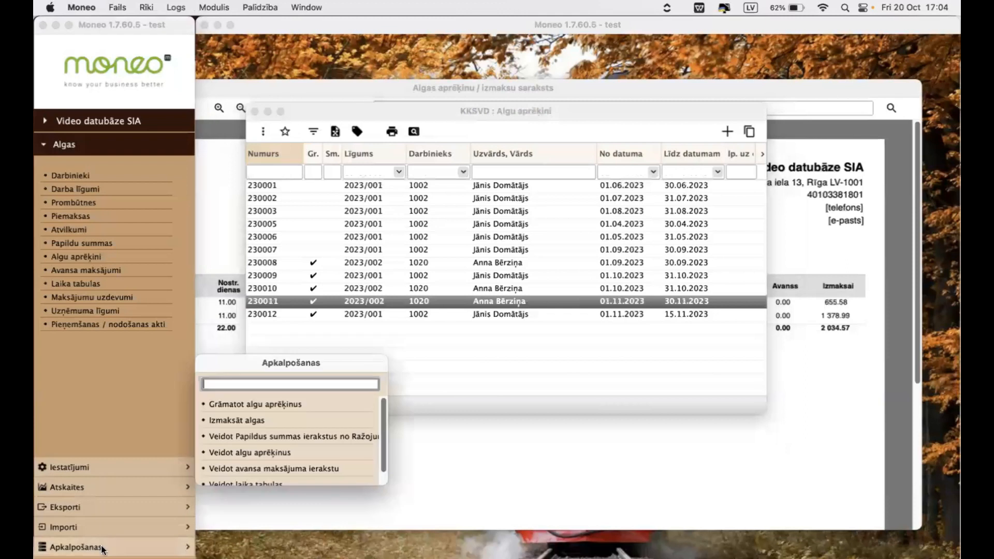
{"action": "left_click", "coordinate": [281, 409]}
{"action": "left_click", "coordinate": [456, 203]}
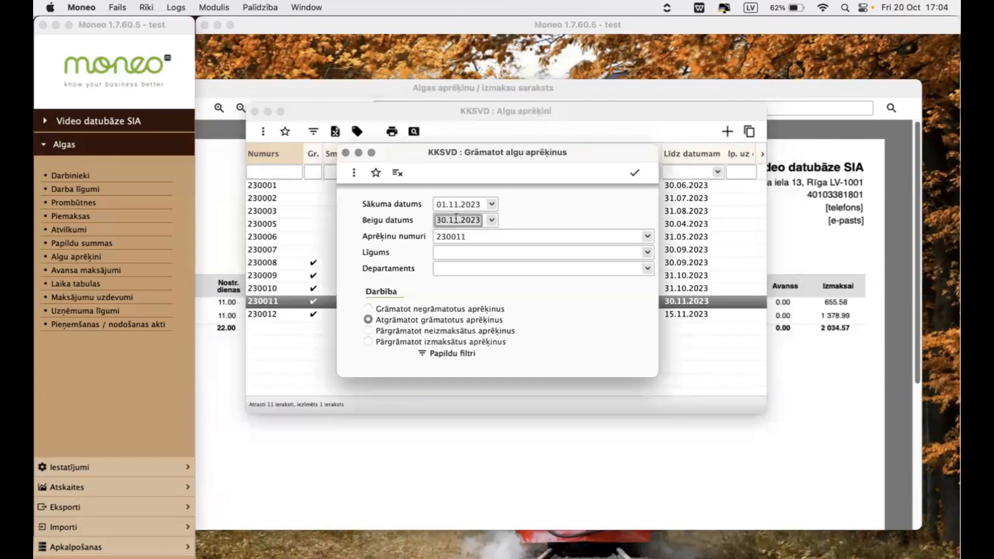
{"action": "left_click", "coordinate": [464, 236]}
{"action": "left_click", "coordinate": [647, 237]}
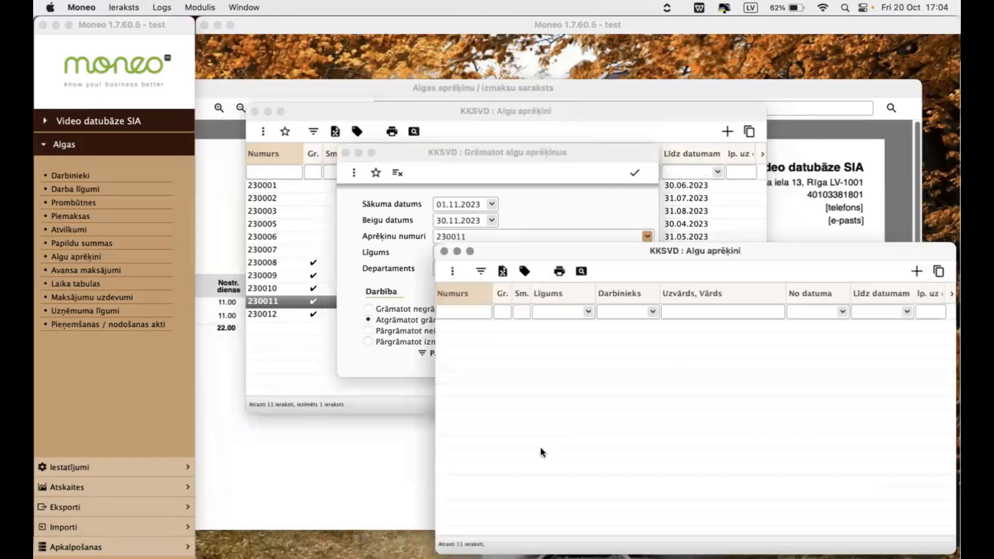
{"action": "double_click", "coordinate": [530, 440]}
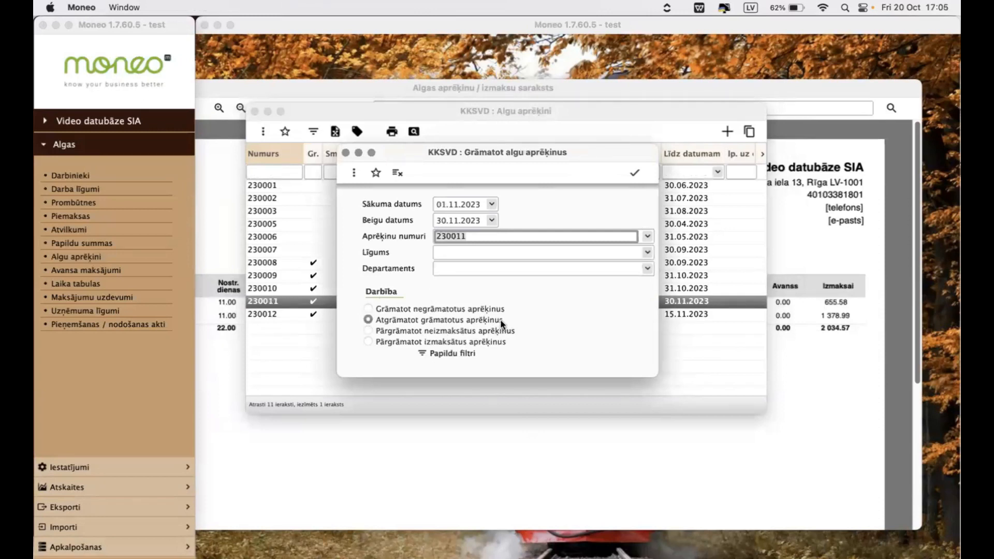
- Run the unposting, acknowledge the completion notice and select calculation 230011 in the list
{"action": "left_click", "coordinate": [634, 175]}
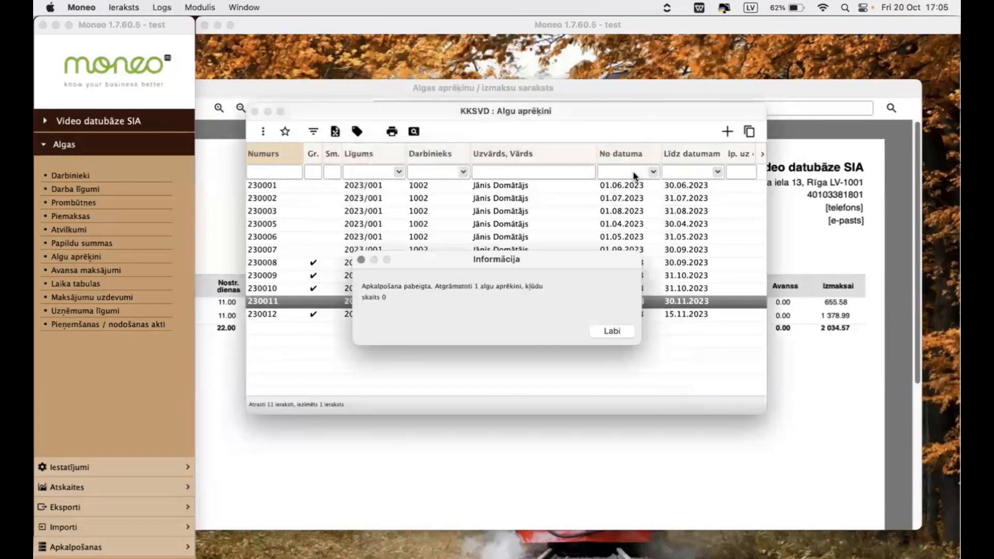
{"action": "left_click", "coordinate": [610, 331]}
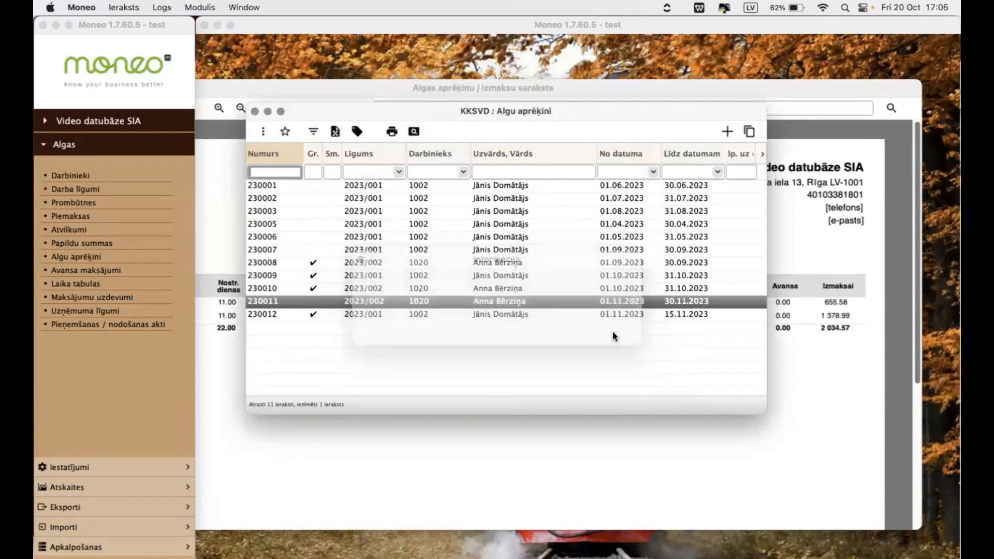
{"action": "left_click", "coordinate": [411, 275]}
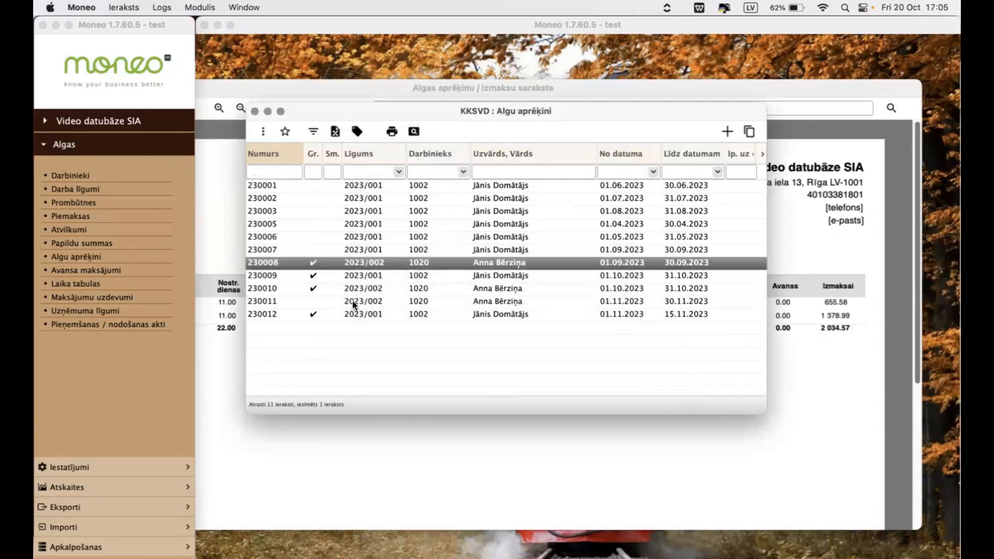
{"action": "left_click", "coordinate": [354, 305]}
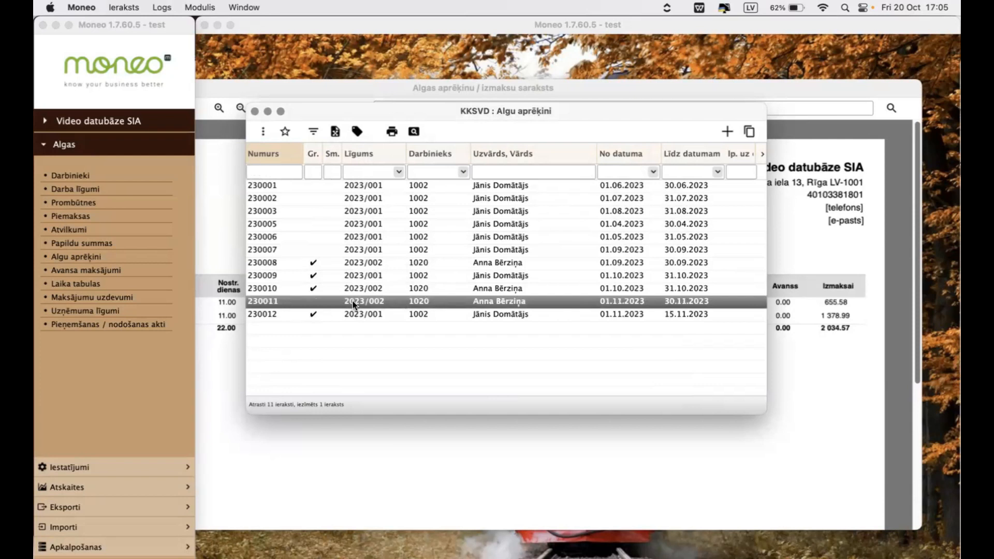
- Create a new Piemaksas record with the start date 01.11.2023
{"action": "left_click", "coordinate": [77, 218]}
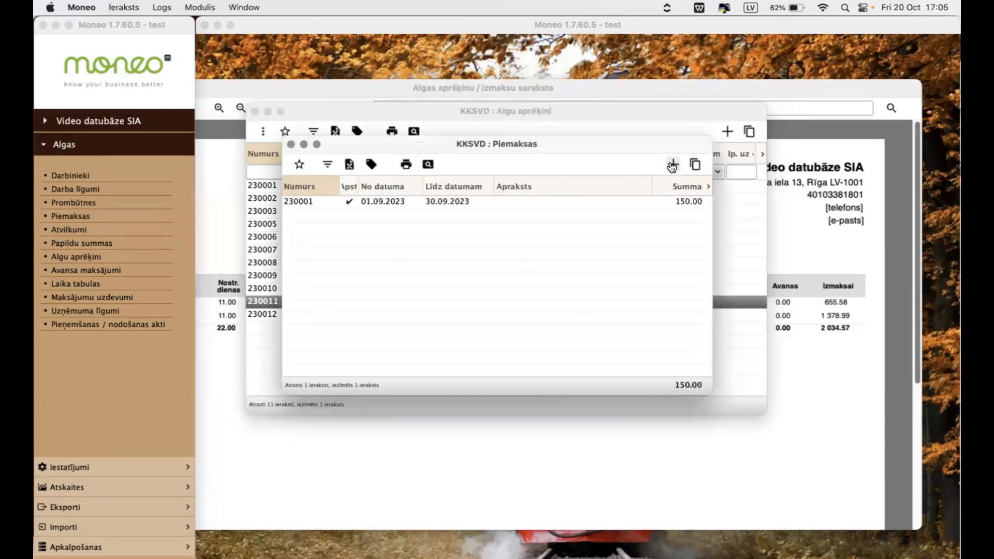
{"action": "left_click", "coordinate": [673, 165]}
{"action": "left_click", "coordinate": [324, 246]}
{"action": "type", "text": "1.11.23"}
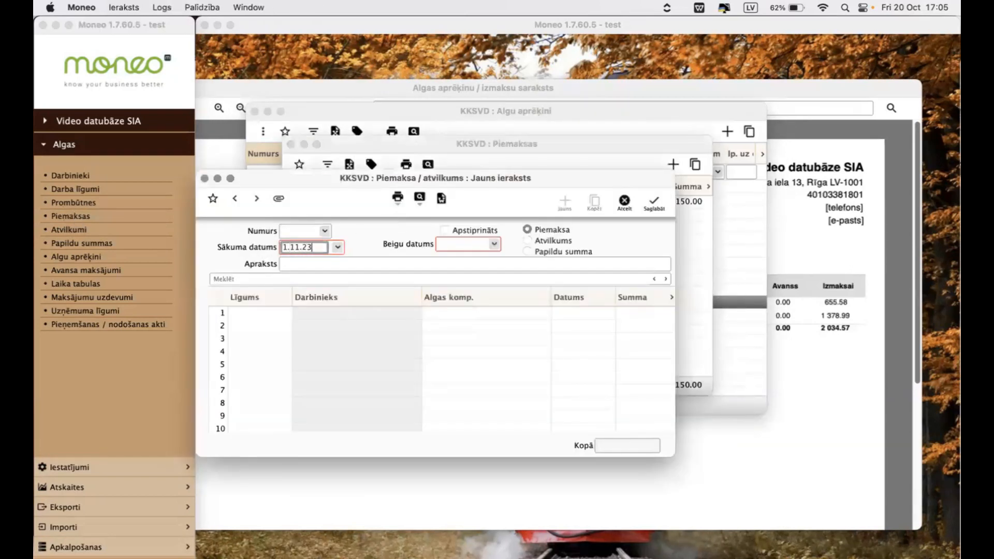
{"action": "key", "text": "Tab"}
- Add a row for contract 2023/002 with component Piemaksa citi gadījumi, date 15.11.2023 and amount 150
{"action": "left_click", "coordinate": [288, 313]}
{"action": "left_click", "coordinate": [287, 313]}
{"action": "double_click", "coordinate": [331, 396]}
{"action": "left_click", "coordinate": [573, 312]}
{"action": "type", "text": "150"}
{"action": "key", "text": "Tab"}
{"action": "type", "text": "150"}
{"action": "left_click", "coordinate": [559, 317]}
{"action": "type", "text": "15.11.23"}
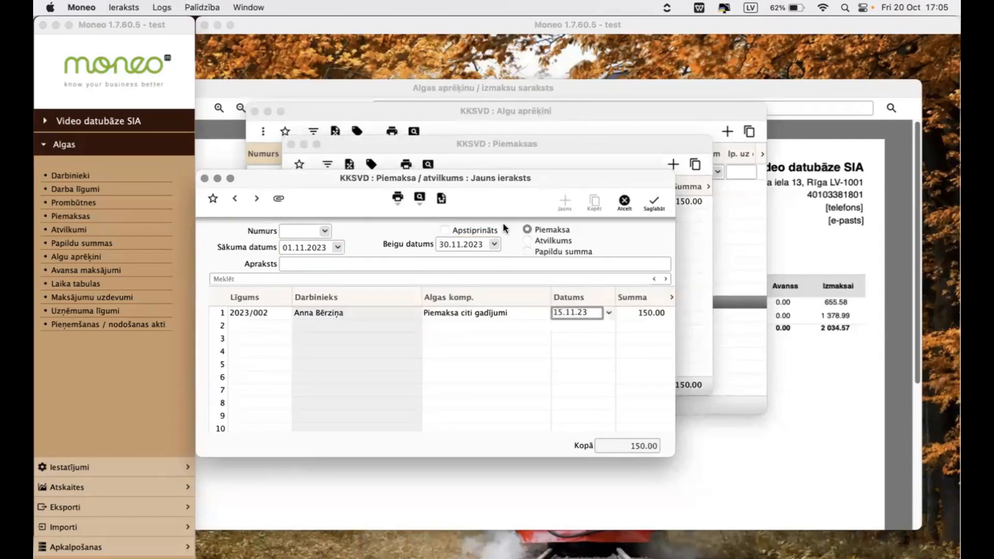
- Mark the supplement record as Apstiprināts, save it and acknowledge the recalculation notice
{"action": "left_click", "coordinate": [445, 229]}
{"action": "left_click", "coordinate": [652, 204]}
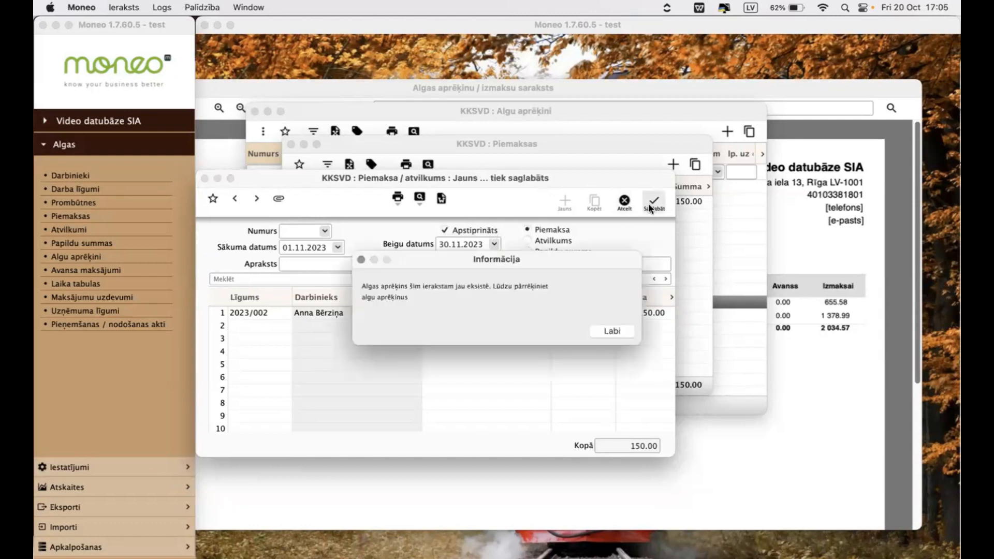
{"action": "left_click", "coordinate": [613, 331]}
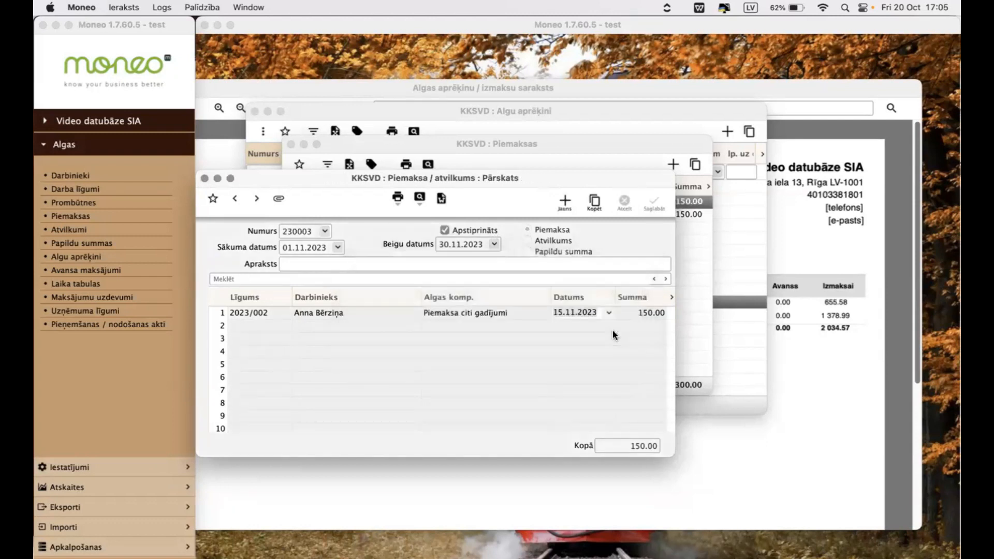
- Run Veidot algu aprēķinus for contract 2023/002, period 01.11.2023–30.11.2023, recalculating unposted calculations, and decline the result report
{"action": "left_click", "coordinate": [98, 545]}
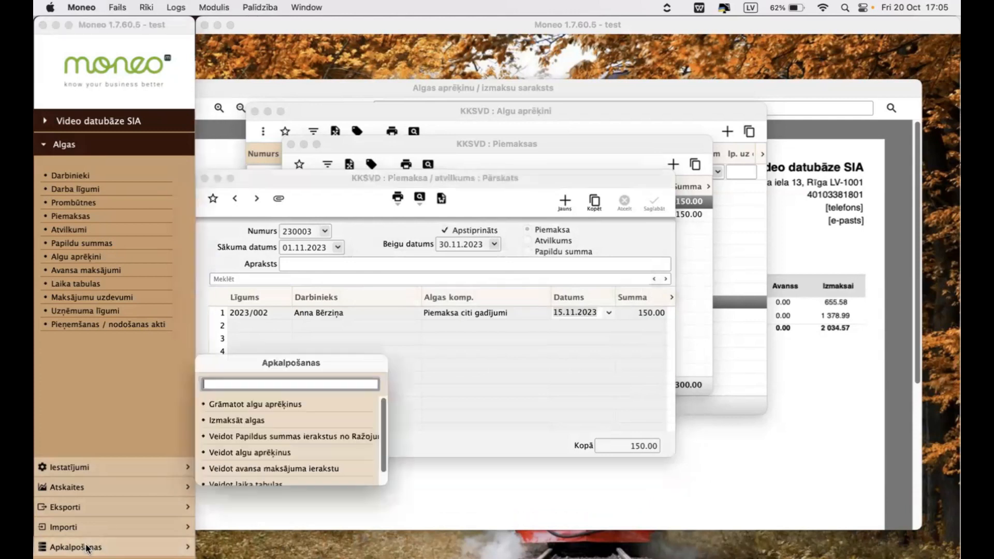
{"action": "left_click", "coordinate": [259, 453]}
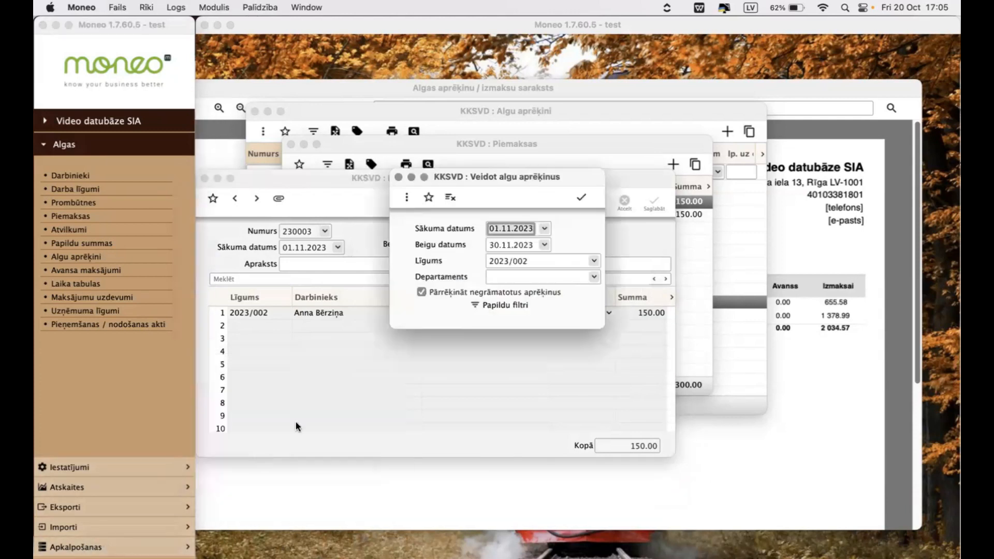
{"action": "left_click", "coordinate": [512, 229]}
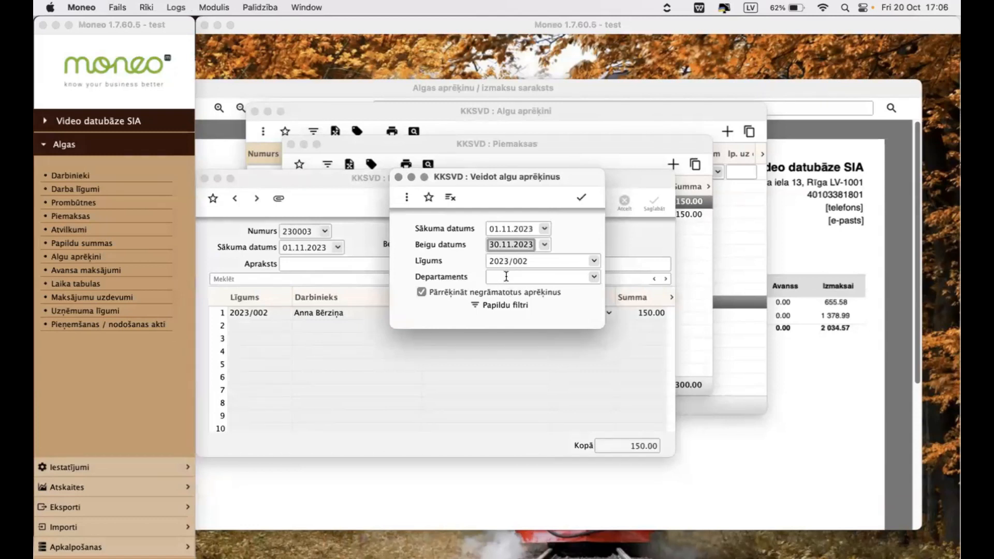
{"action": "left_click", "coordinate": [507, 264]}
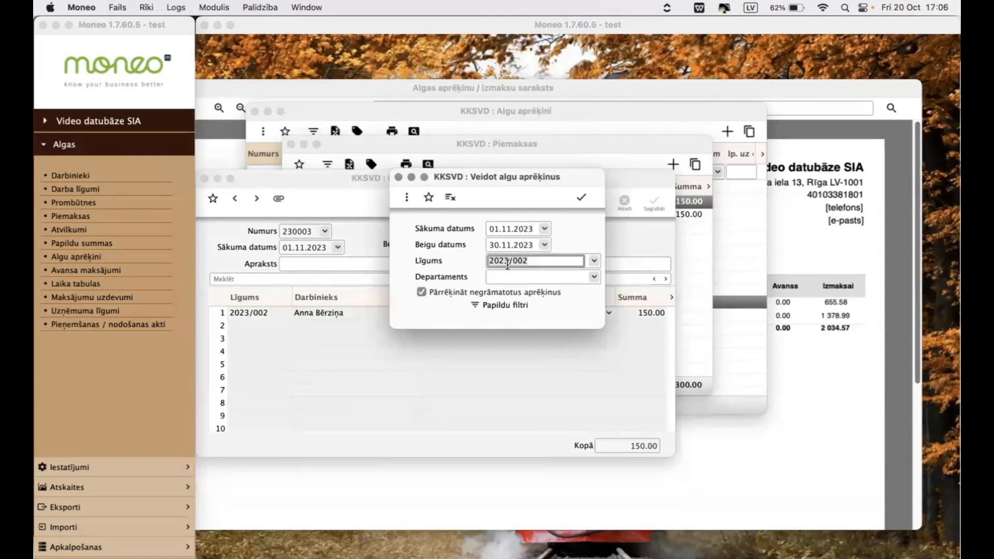
{"action": "double_click", "coordinate": [508, 265]}
{"action": "double_click", "coordinate": [556, 346]}
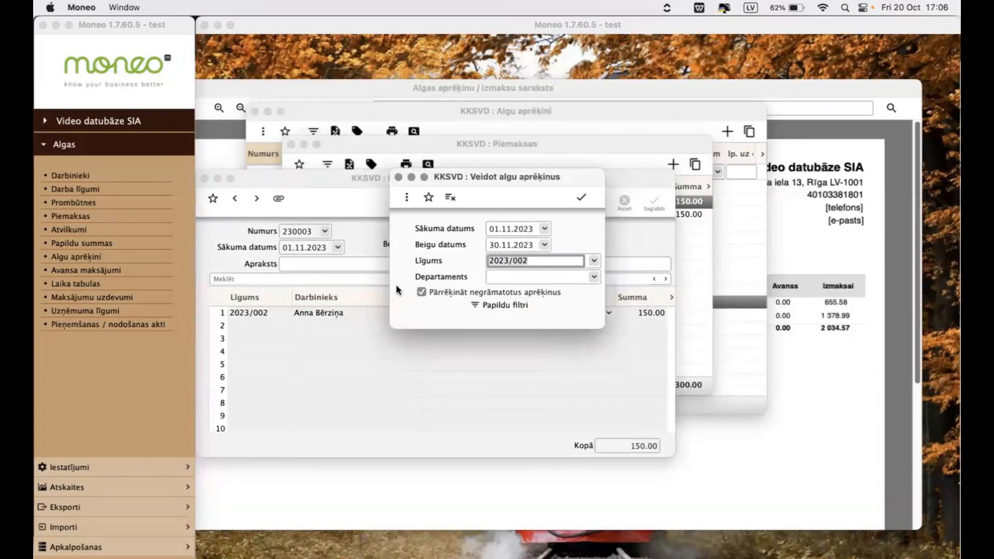
{"action": "left_click", "coordinate": [578, 200]}
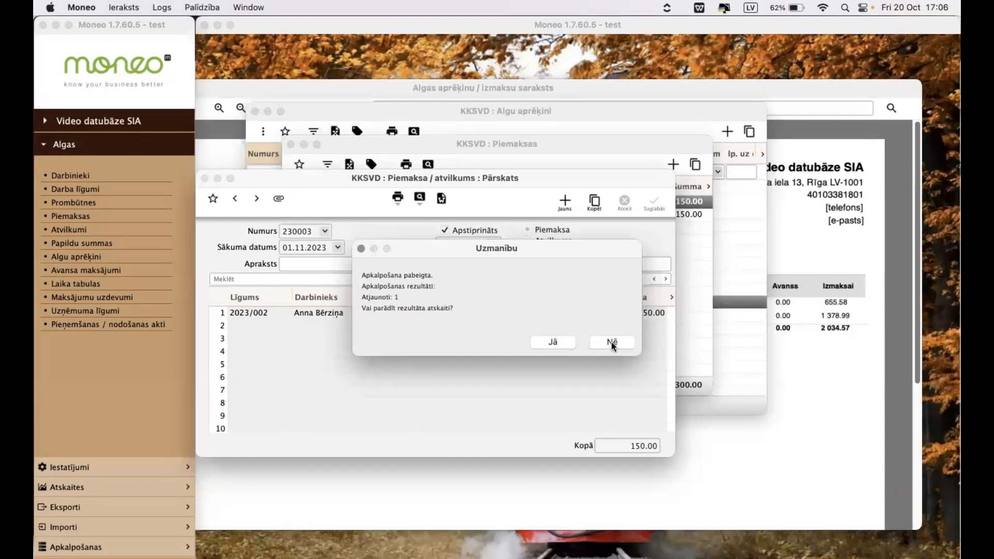
{"action": "left_click", "coordinate": [608, 342]}
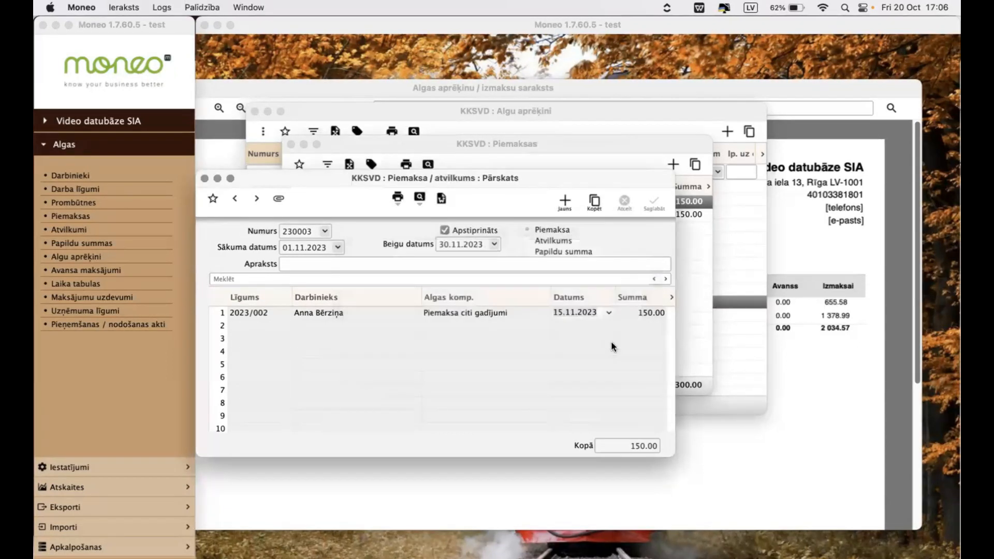
- Open salary calculation 230011 from the list and examine the supplement amount among its Summas values
{"action": "left_click", "coordinate": [89, 256]}
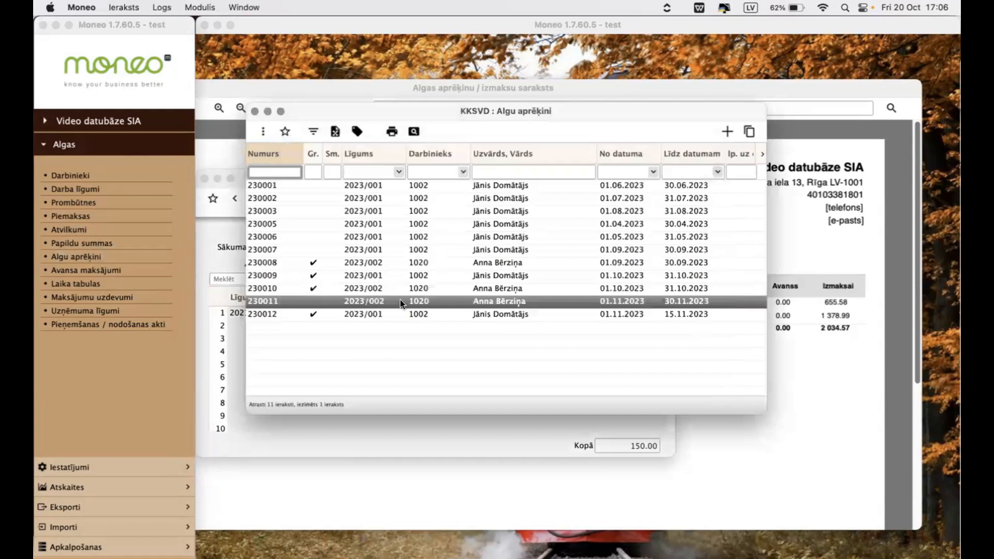
{"action": "double_click", "coordinate": [401, 303]}
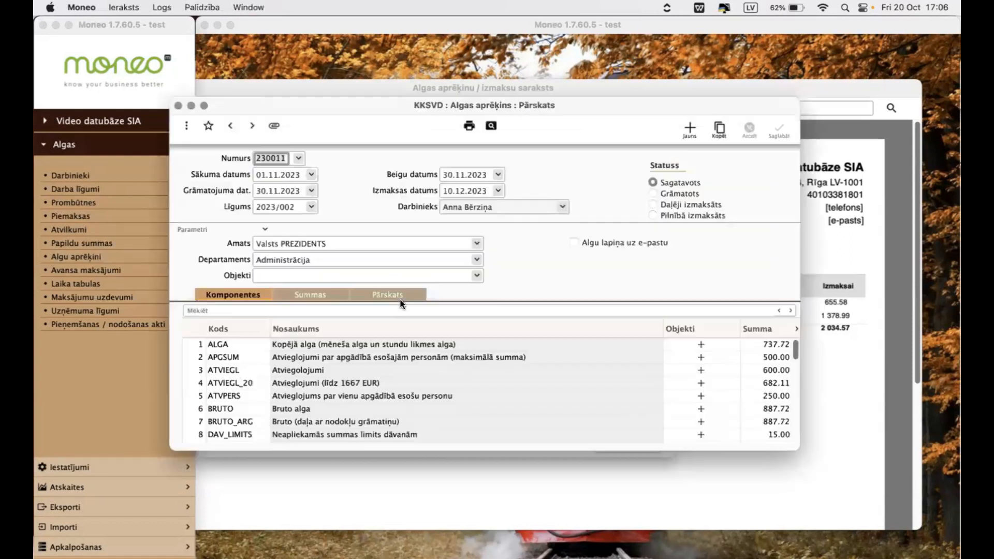
{"action": "left_click", "coordinate": [320, 293]}
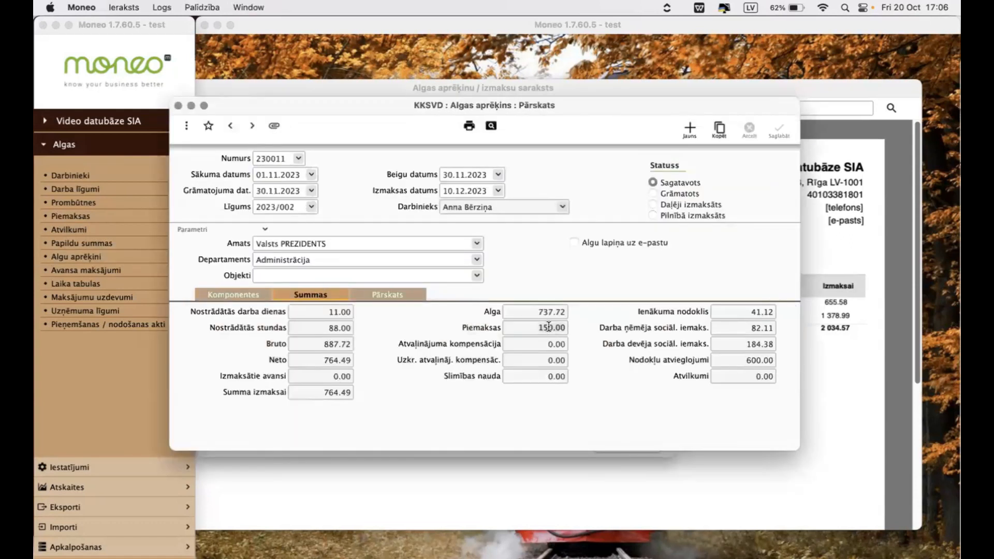